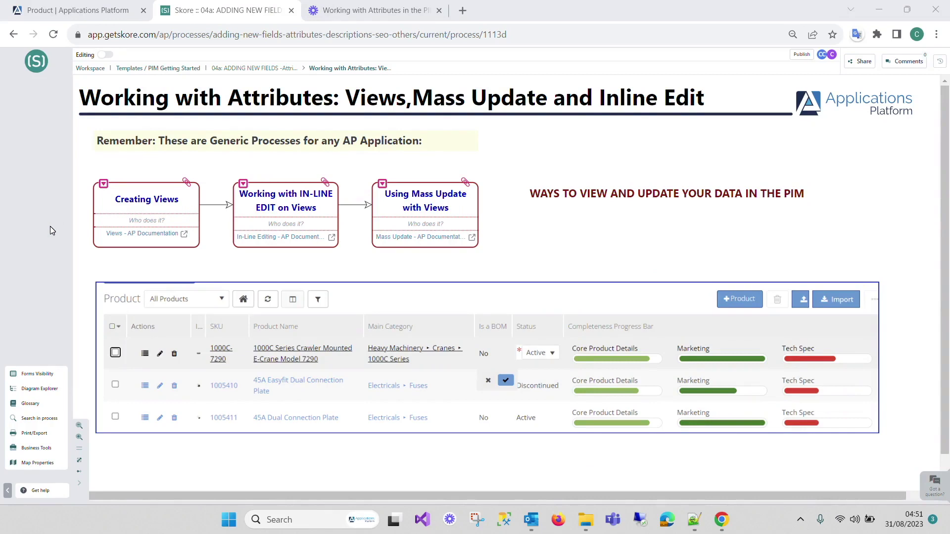
# Go to the Products page and try the All Complete Products and All Products By Category views
pyautogui.moveTo(82, 6)
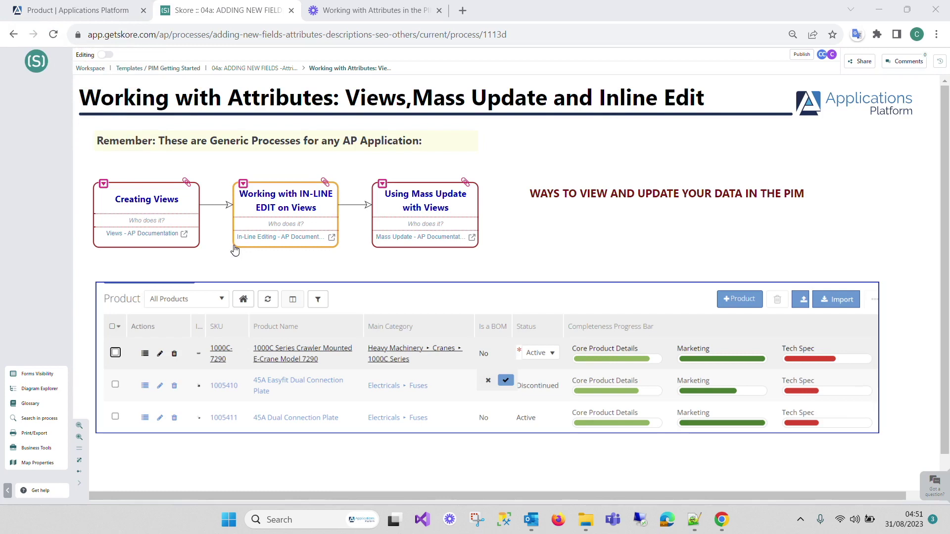
pyautogui.click(82, 18)
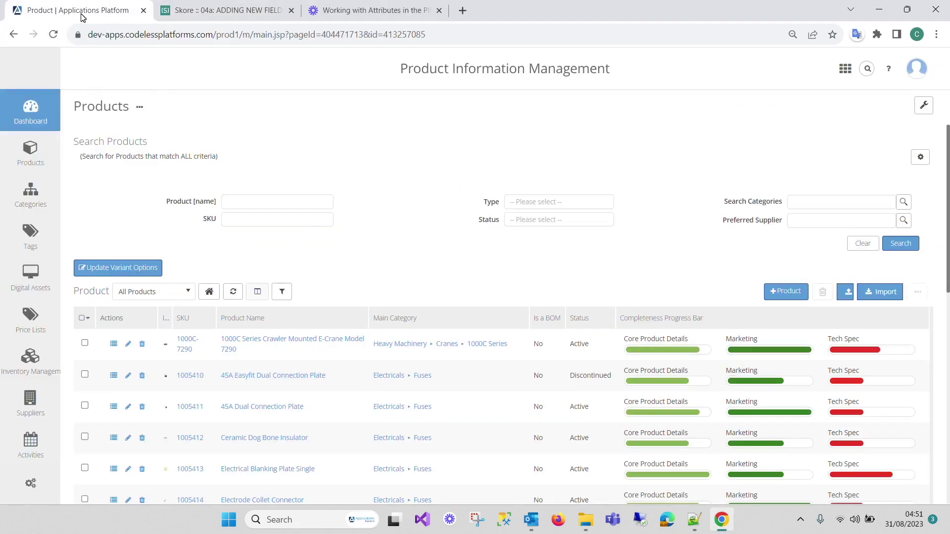
pyautogui.click(186, 293)
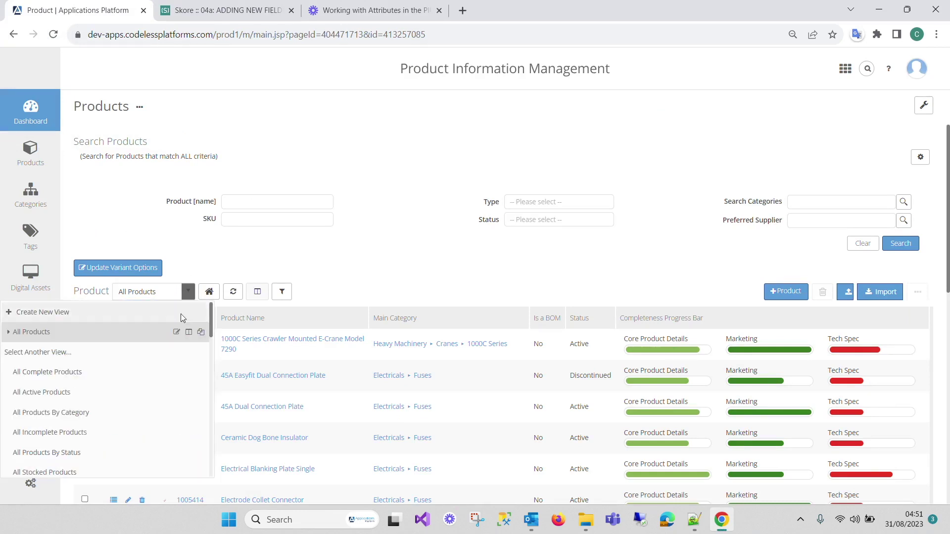
pyautogui.click(63, 372)
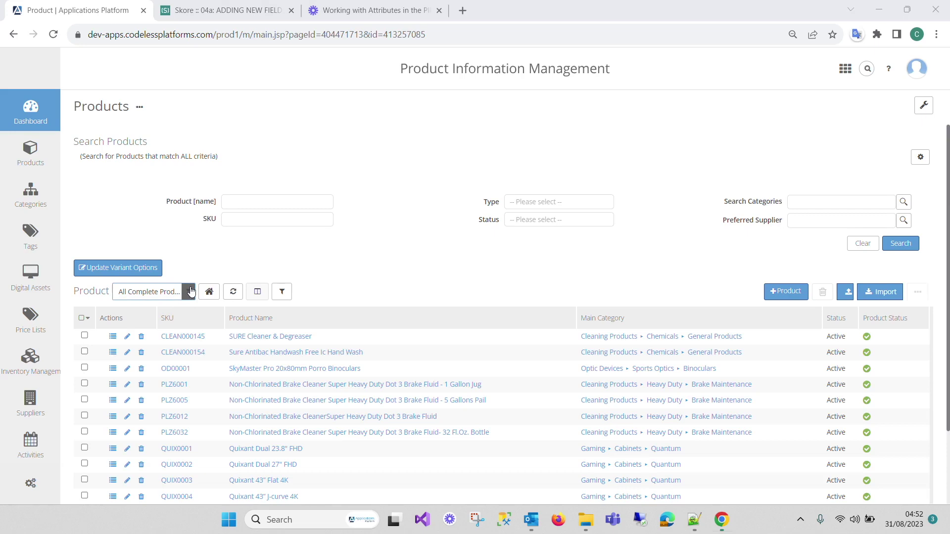
pyautogui.click(189, 292)
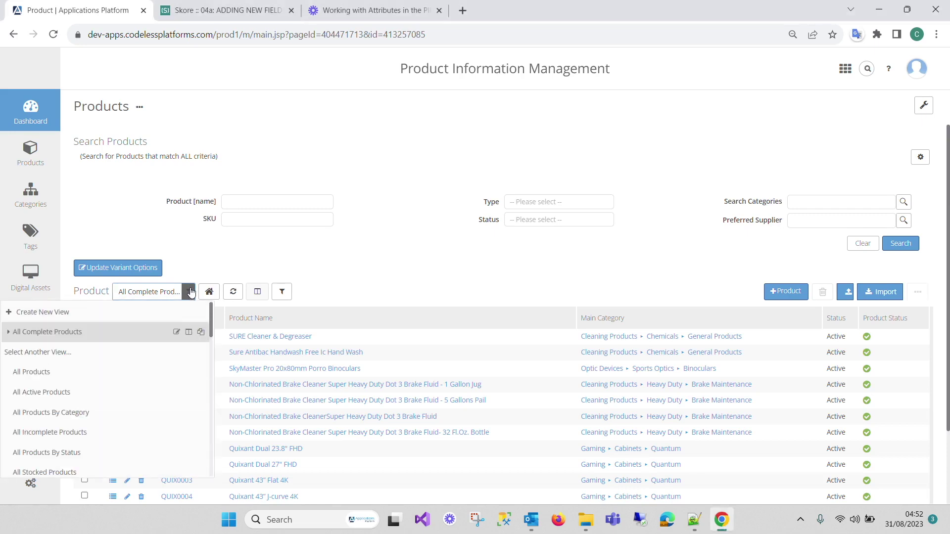
pyautogui.click(52, 415)
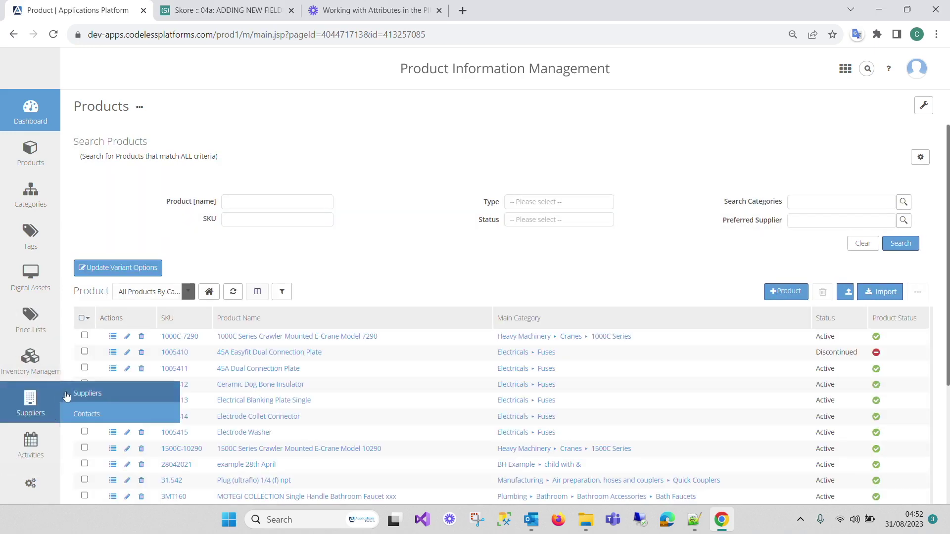
# Switch the product list to Export Product Suppliers, then All Incomplete Products
pyautogui.click(185, 292)
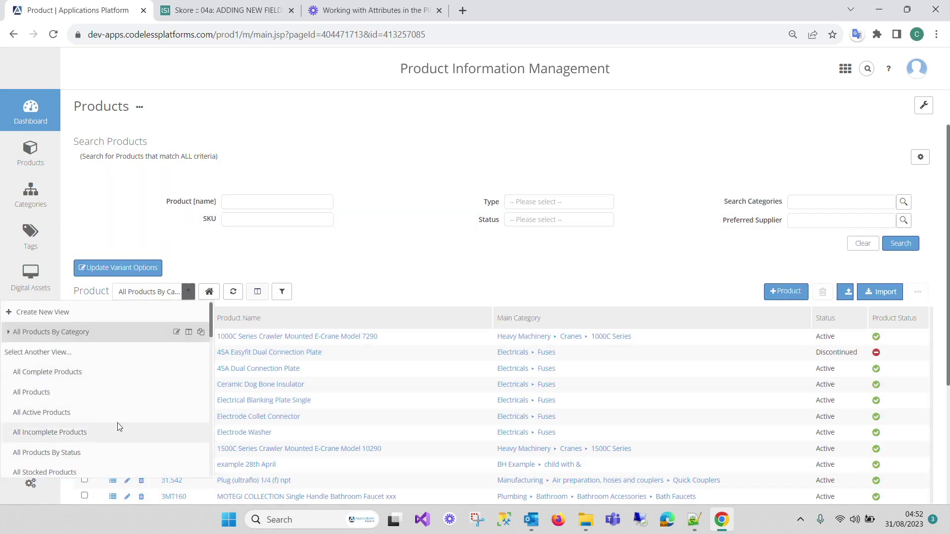
pyautogui.scroll(-3, 129, 433)
pyautogui.scroll(-5, 133, 438)
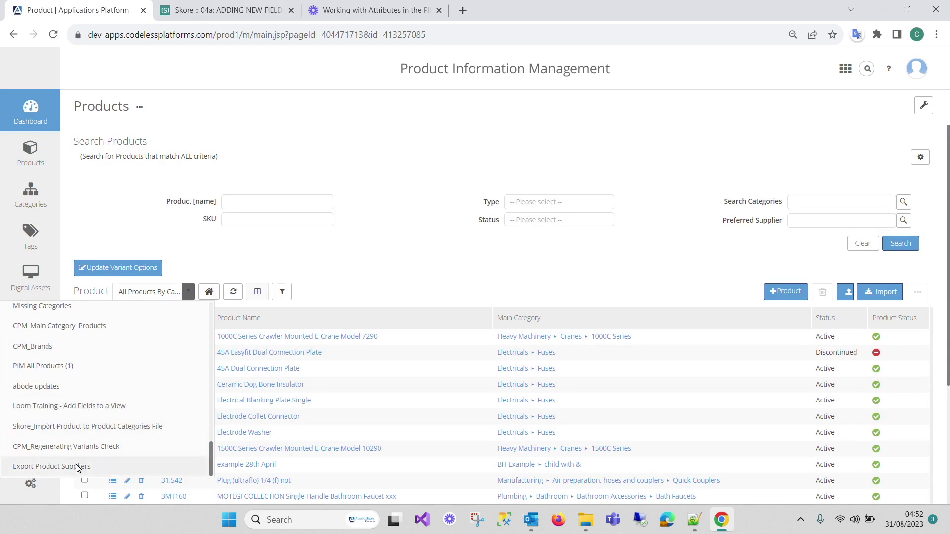
pyautogui.click(54, 467)
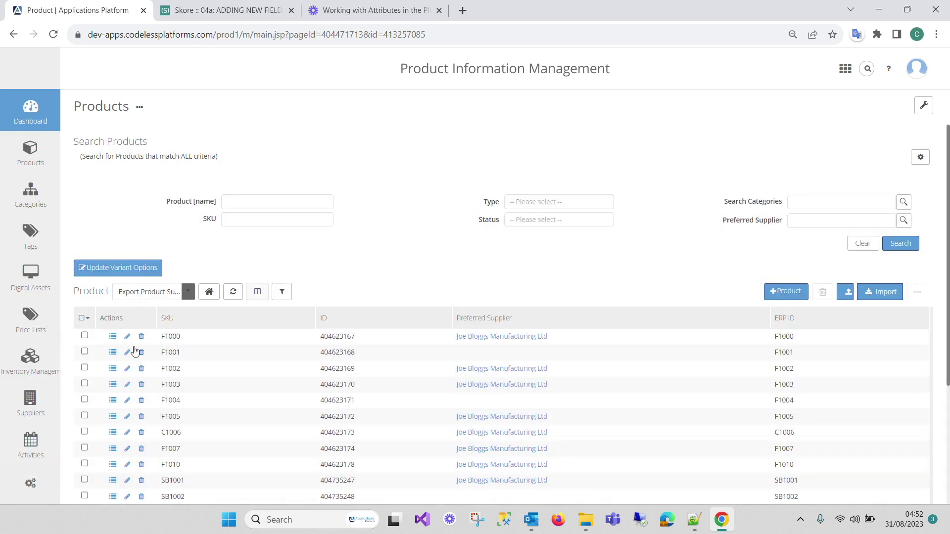
pyautogui.click(176, 293)
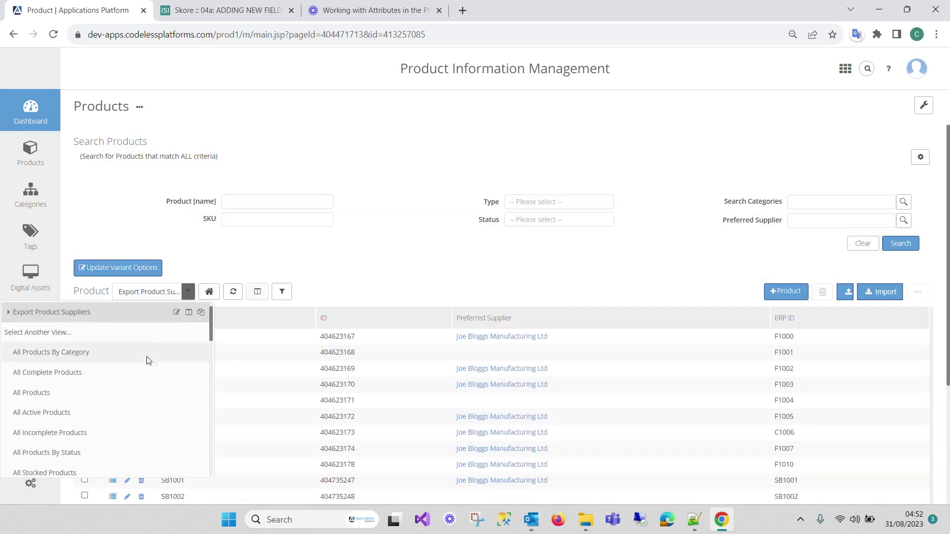
pyautogui.click(73, 436)
# Switch the product list to All Products, then to the CPM_Brands view
pyautogui.click(189, 292)
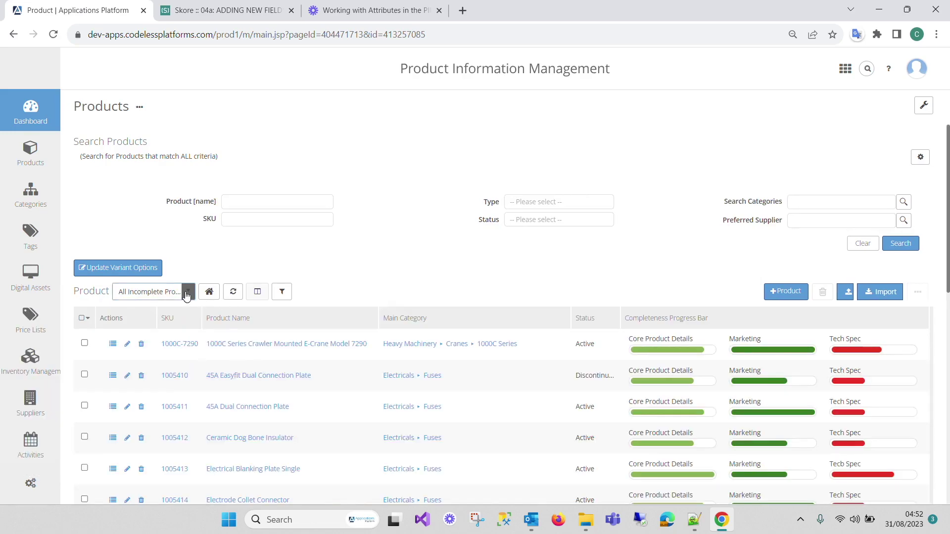
pyautogui.click(49, 412)
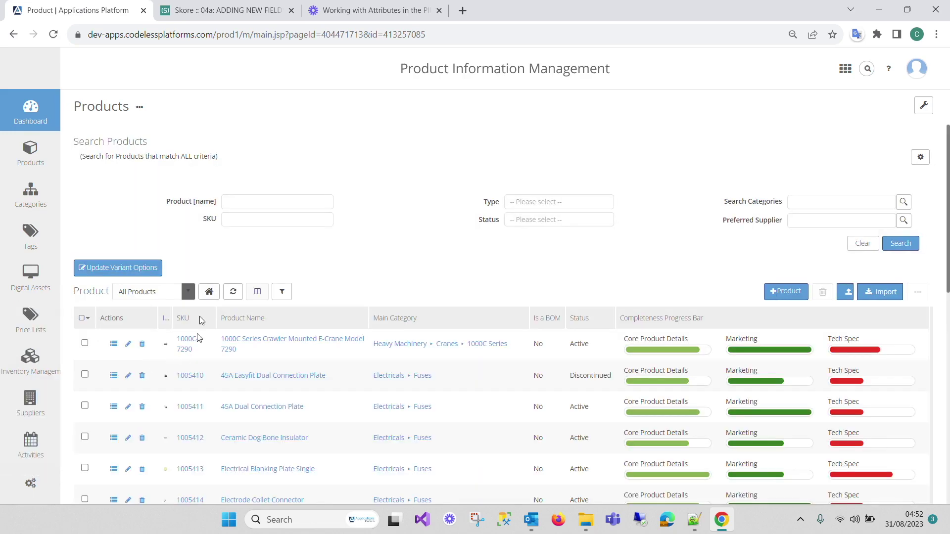
pyautogui.click(188, 292)
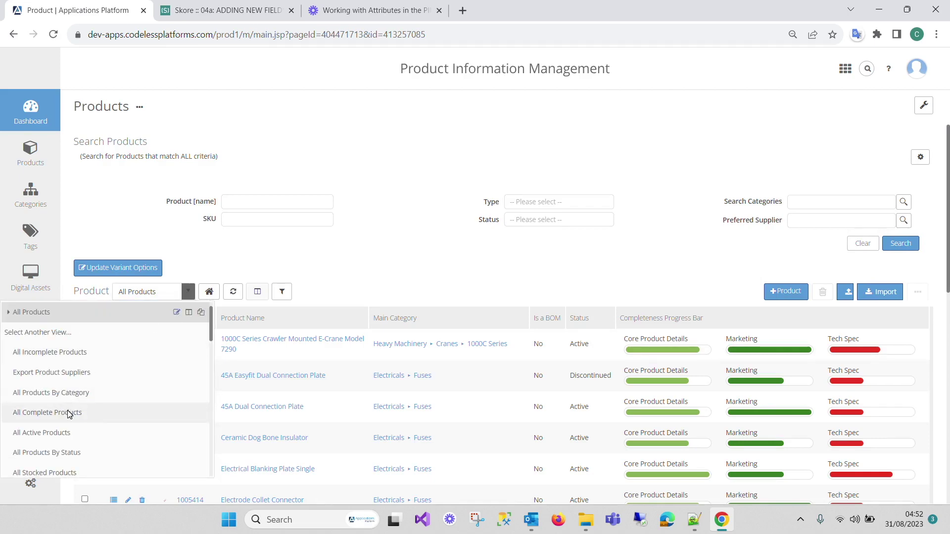
pyautogui.scroll(-10, 75, 407)
pyautogui.scroll(-5, 85, 410)
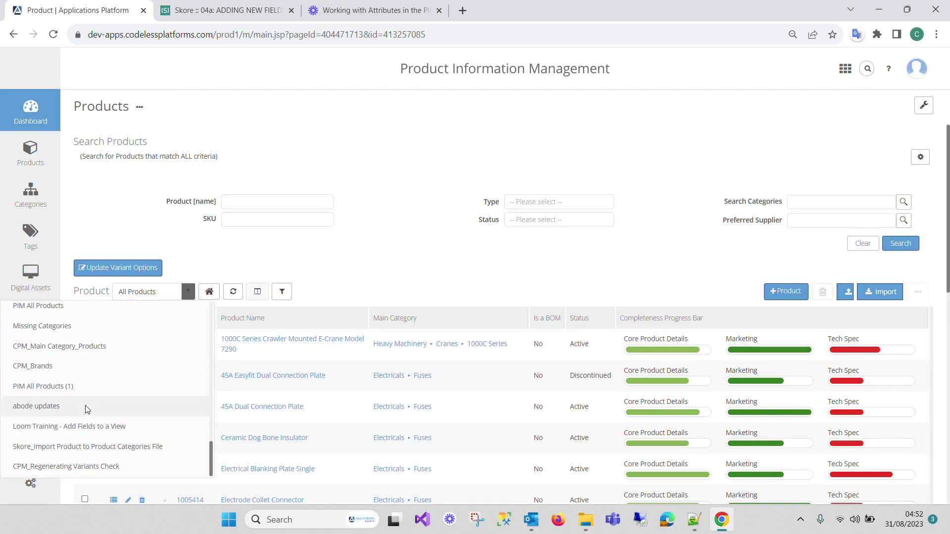
pyautogui.click(49, 367)
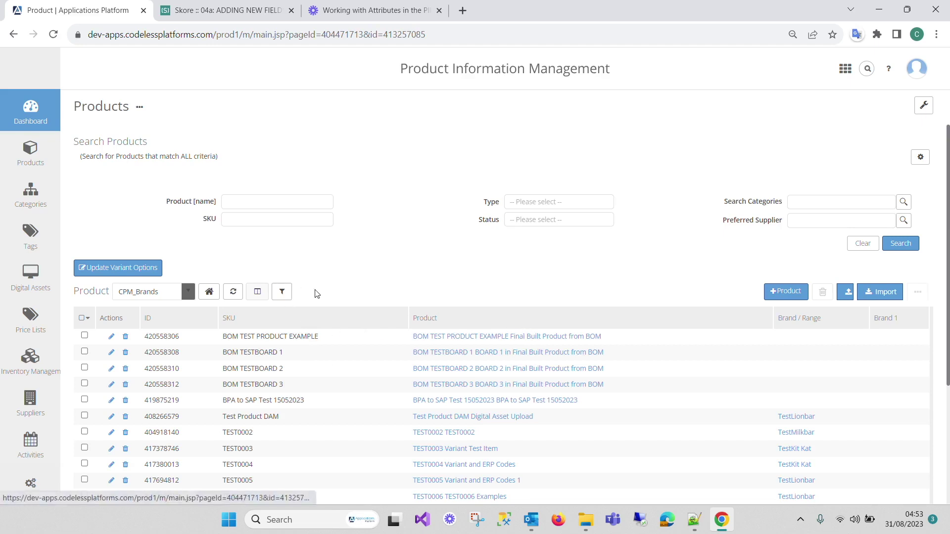
# Reset the product list to the default All Products view with the home button
pyautogui.click(209, 292)
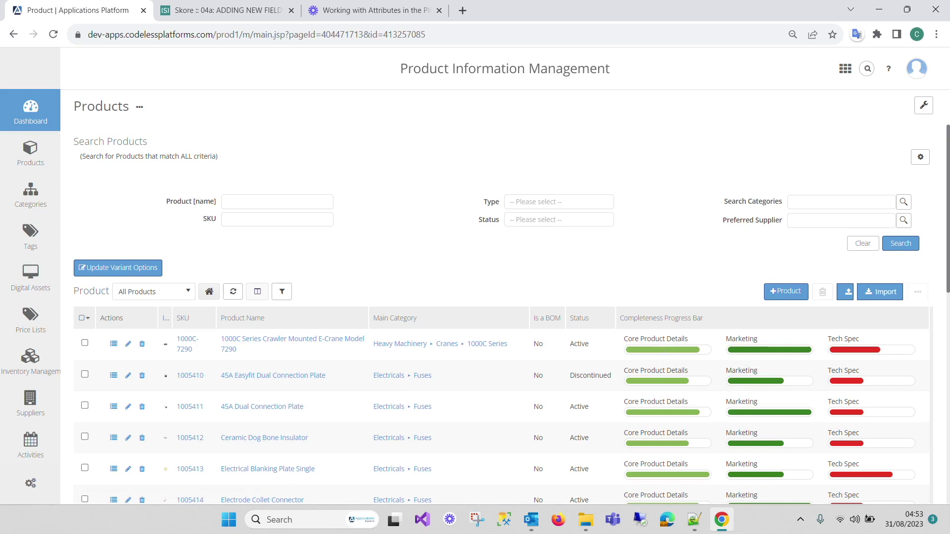
# Show the first crane product's Marketing and Tech Spec completion checklists, then glance at Skore
pyautogui.click(770, 350)
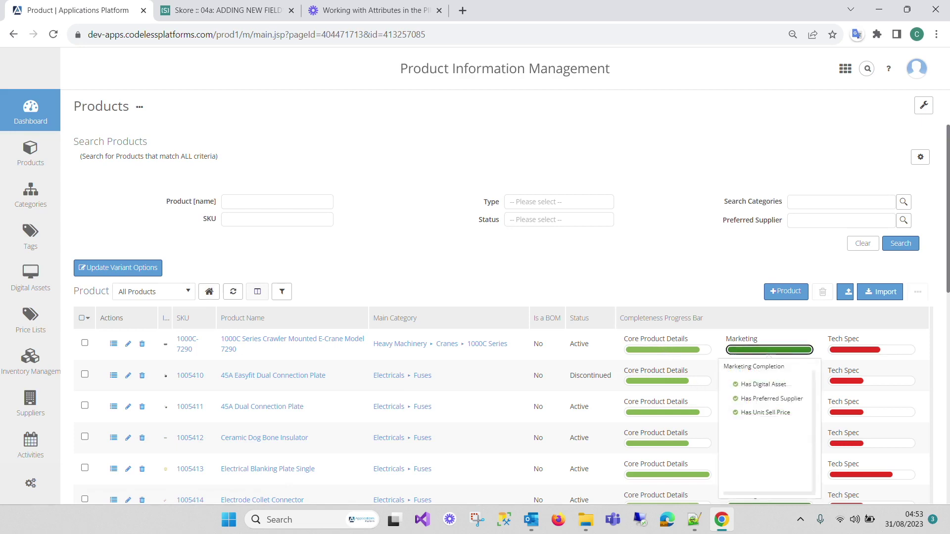
pyautogui.click(846, 351)
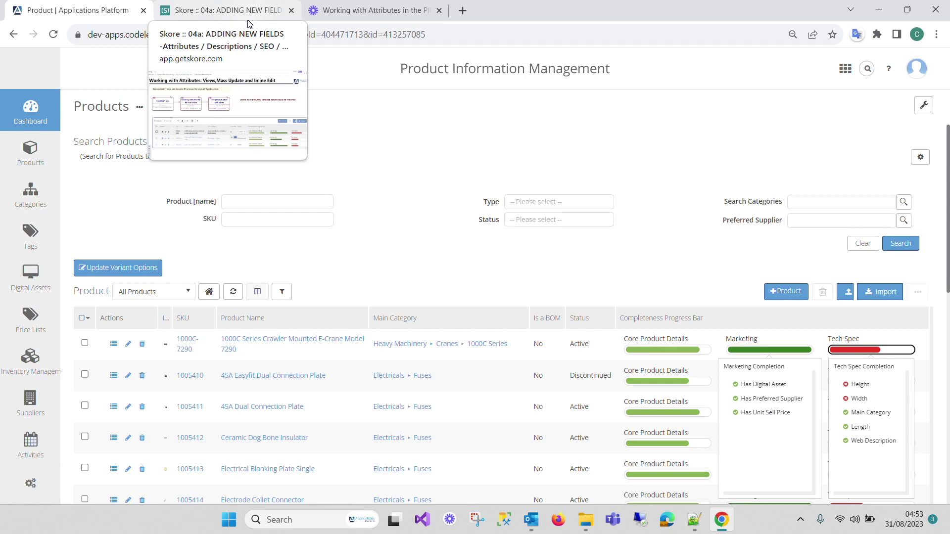
pyautogui.click(248, 21)
# Return to Product Information Management and open the product Variants list
pyautogui.click(81, 10)
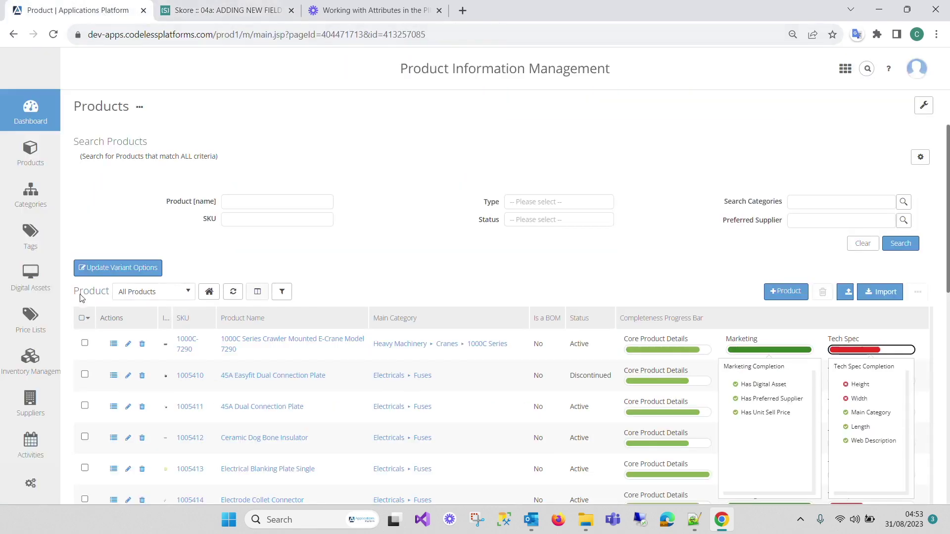
pyautogui.moveTo(44, 194)
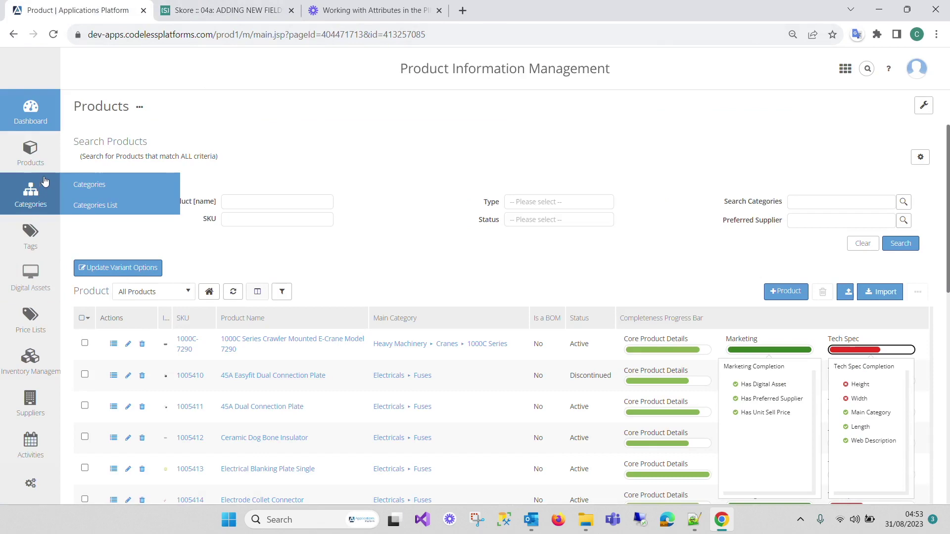
pyautogui.moveTo(31, 151)
pyautogui.click(105, 161)
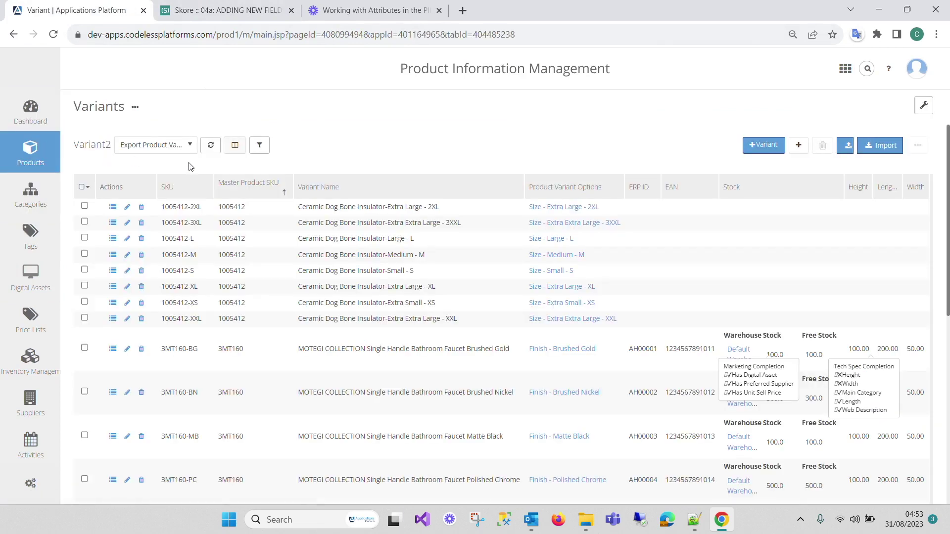
# Open the Categories List and expand the Abode and Antennas categories
pyautogui.moveTo(34, 120)
pyautogui.moveTo(37, 197)
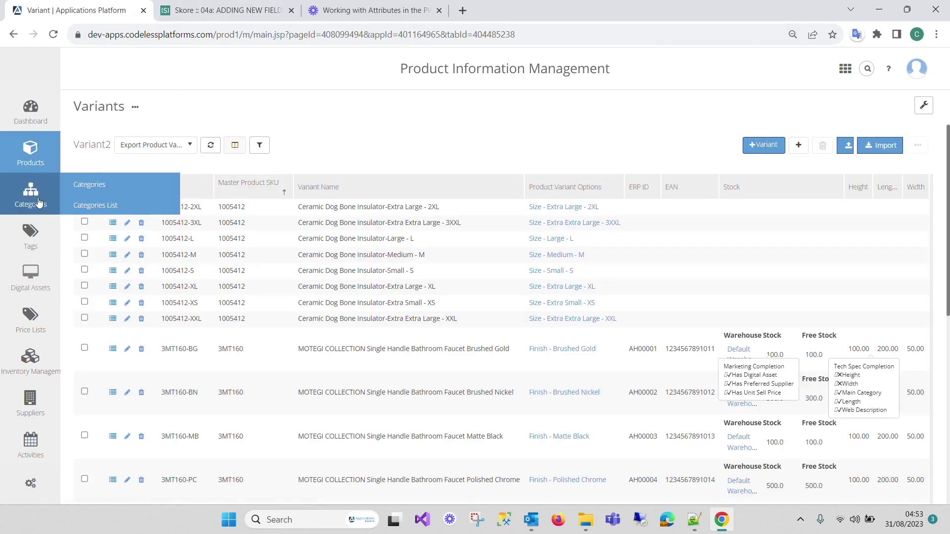
pyautogui.click(96, 193)
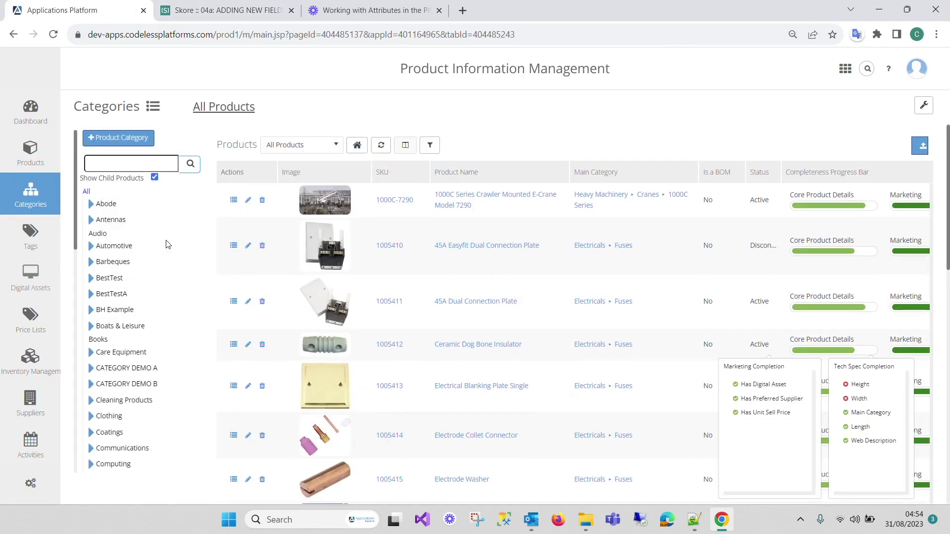
pyautogui.click(92, 204)
pyautogui.click(91, 270)
# Show Digital Assets filtered to the Fashion - External Links view
pyautogui.moveTo(55, 245)
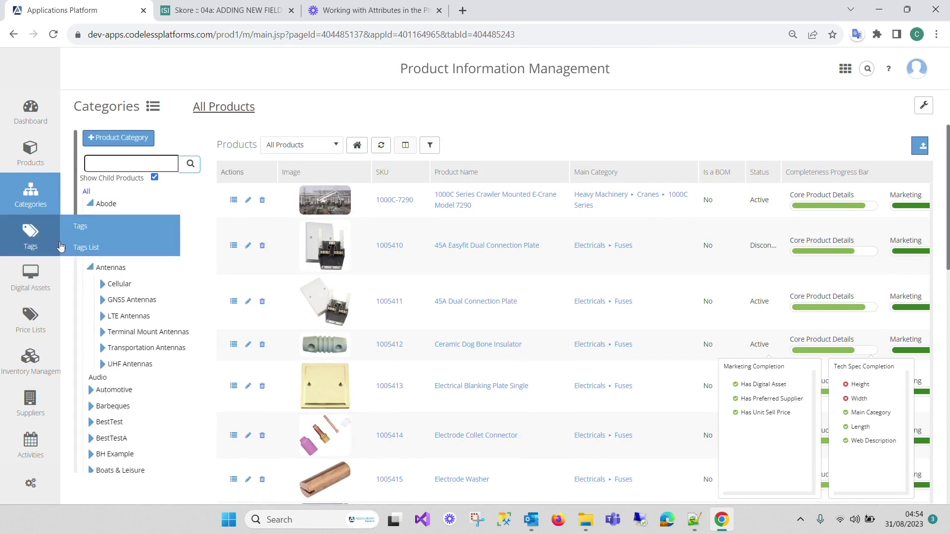
pyautogui.click(42, 278)
pyautogui.click(211, 342)
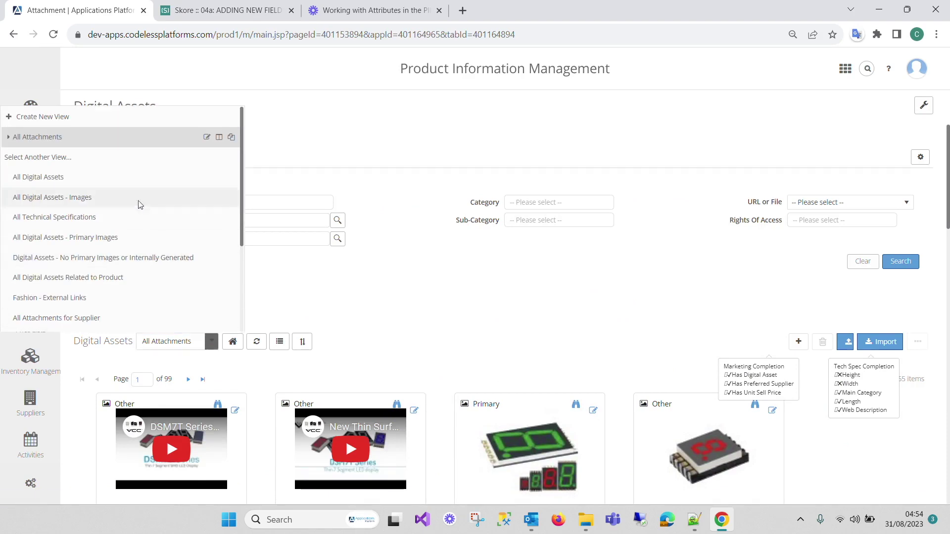
pyautogui.click(74, 297)
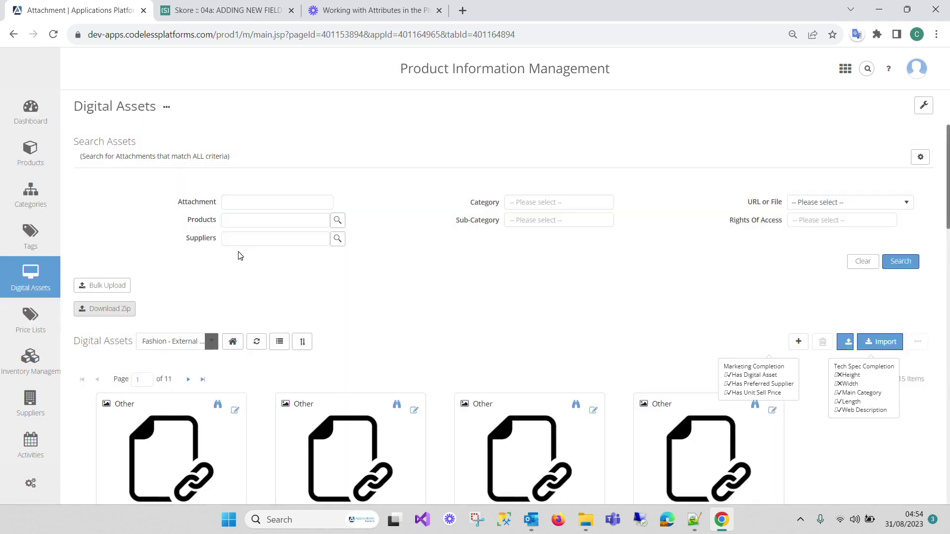
pyautogui.moveTo(53, 241)
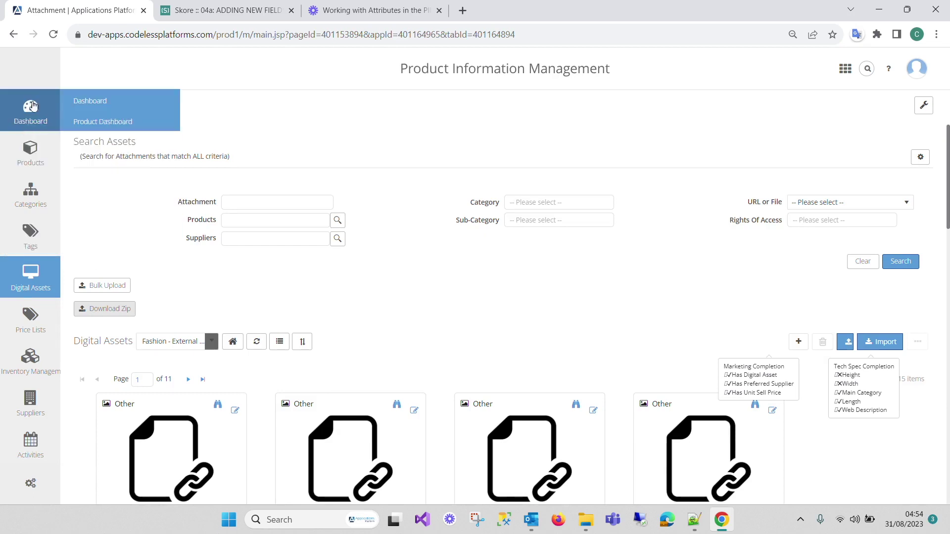
pyautogui.moveTo(31, 154)
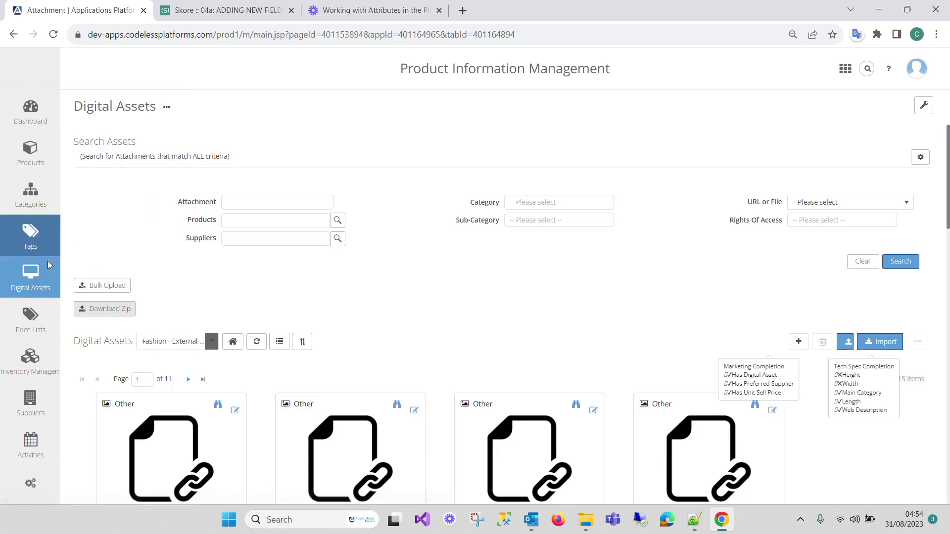
pyautogui.moveTo(31, 217)
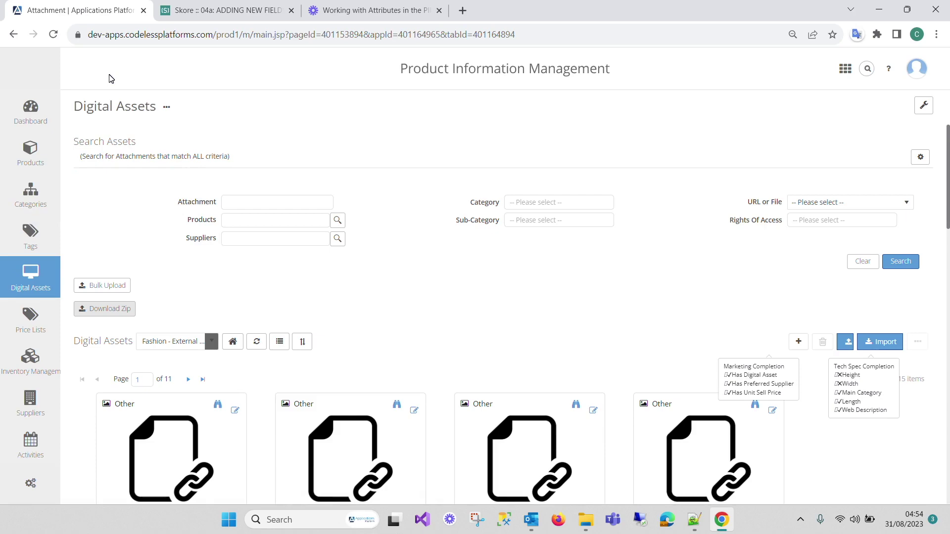
# Open the Creating Views sub-process from the Working with Attributes map in Skore
pyautogui.click(207, 12)
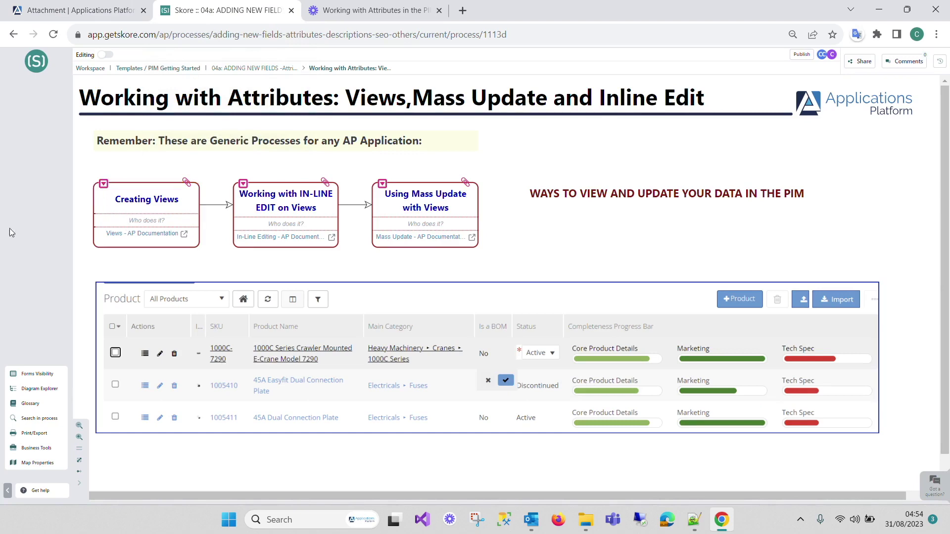
pyautogui.click(104, 192)
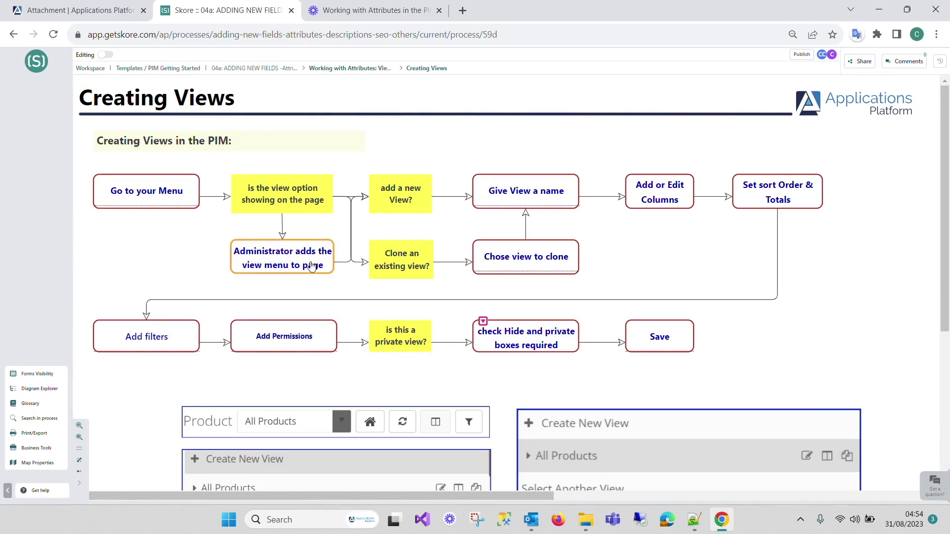
pyautogui.click(58, 10)
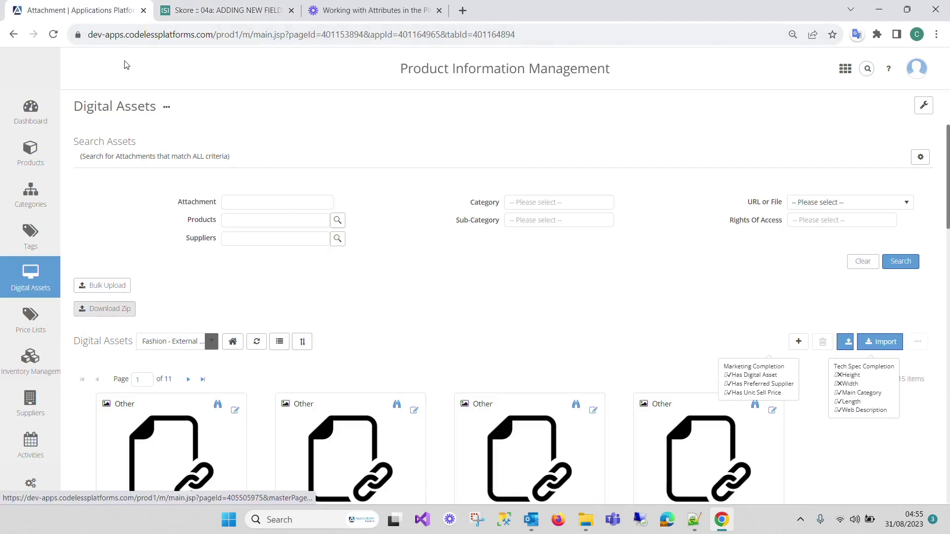
pyautogui.click(253, 12)
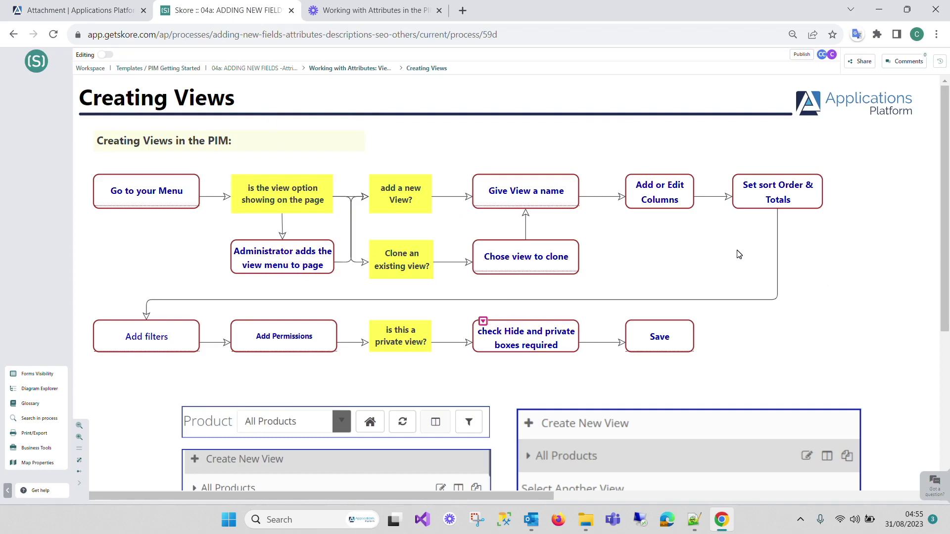
# Scroll through the Creating Views diagram and examples, then go back to the PIM Products page
pyautogui.scroll(-3, 715, 271)
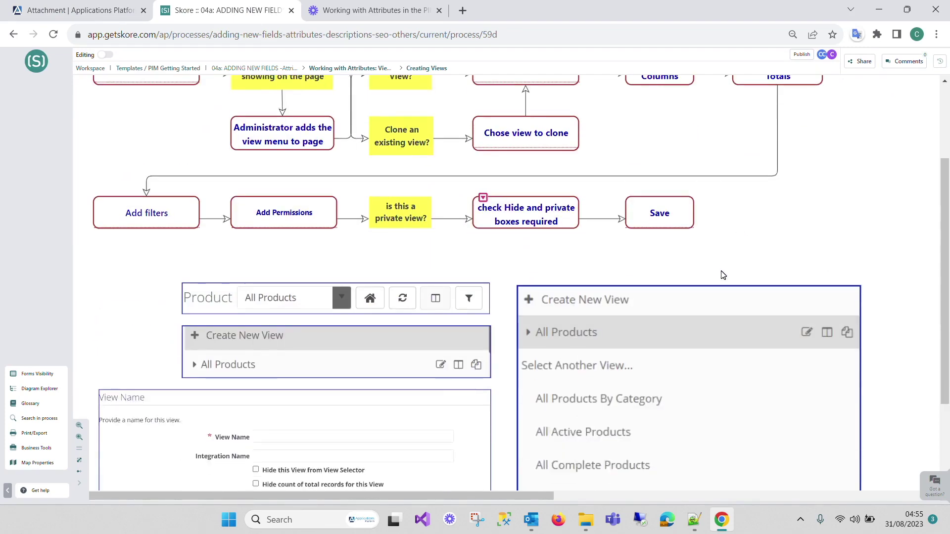
pyautogui.scroll(3, 722, 274)
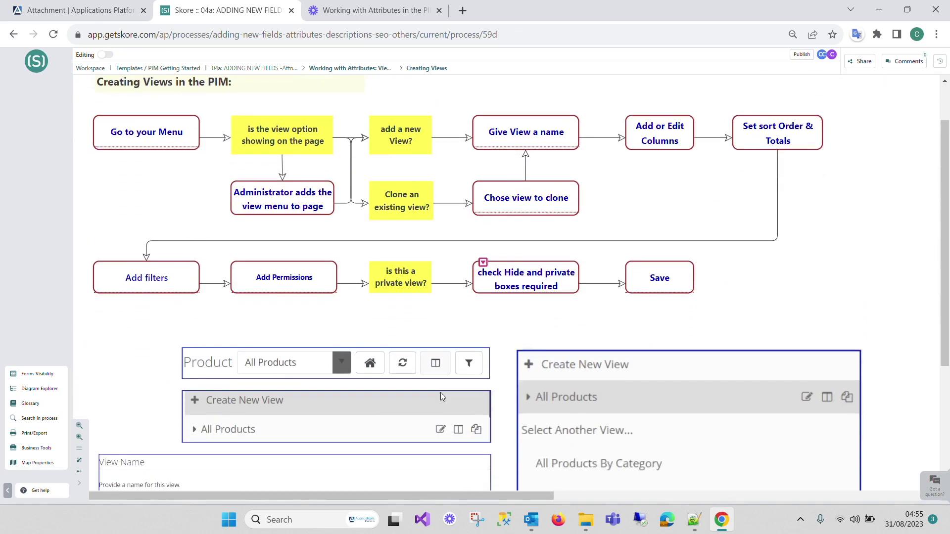
pyautogui.scroll(-1, 438, 396)
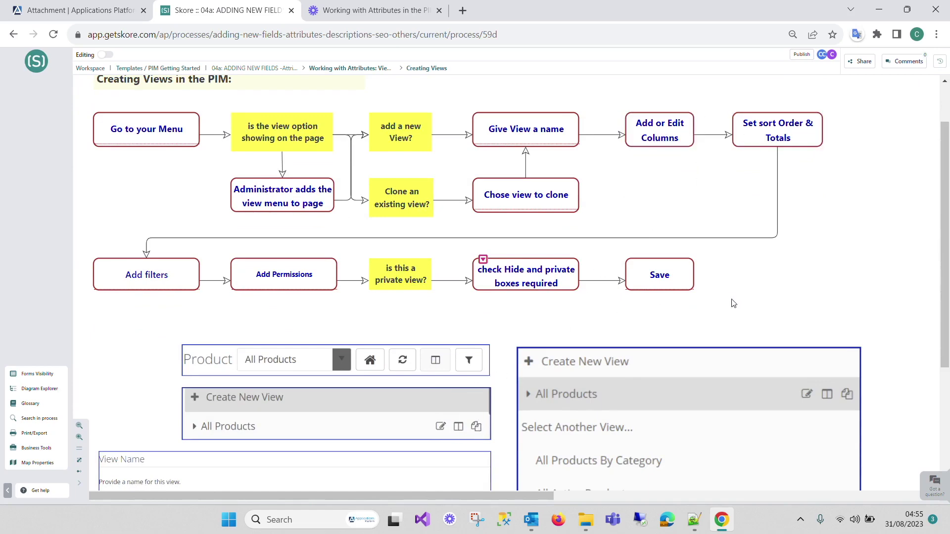
pyautogui.scroll(-3, 737, 299)
pyautogui.scroll(4, 749, 294)
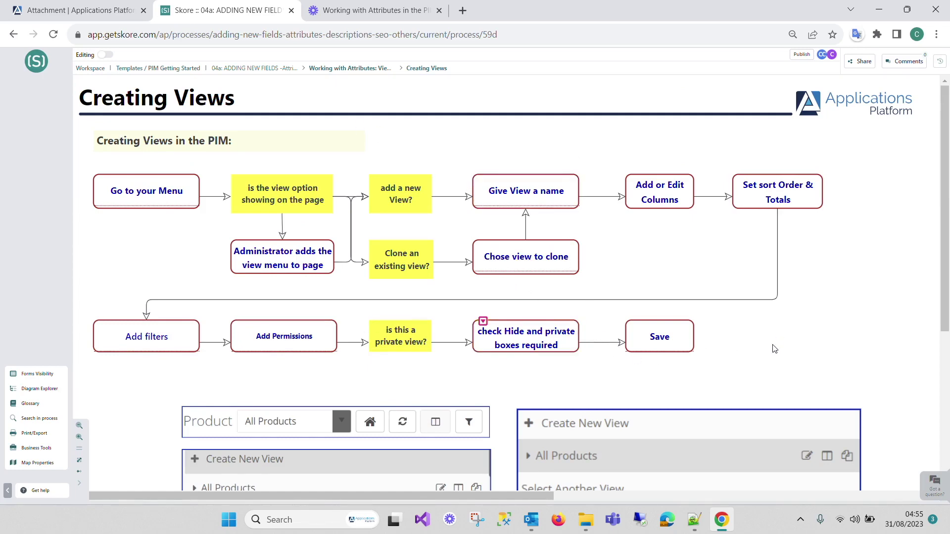
pyautogui.scroll(-5, 707, 331)
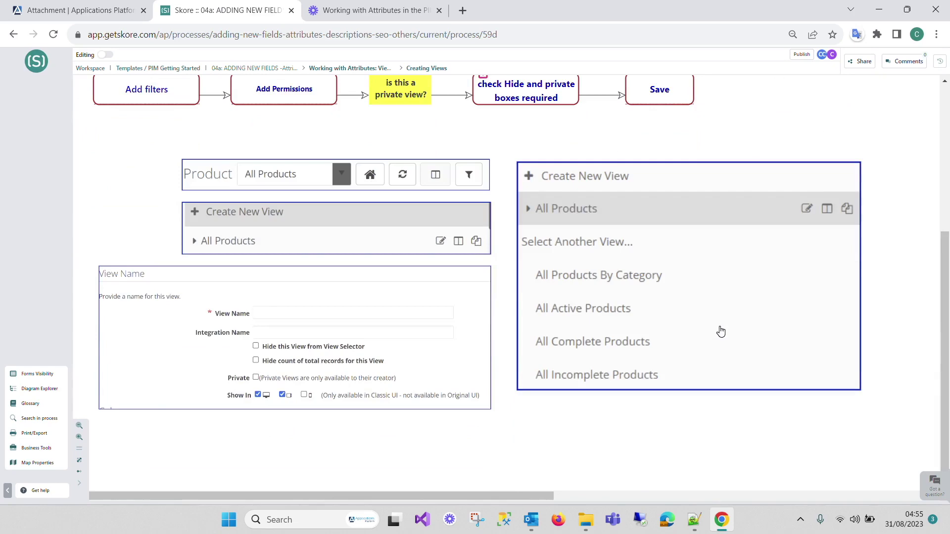
pyautogui.scroll(5, 721, 331)
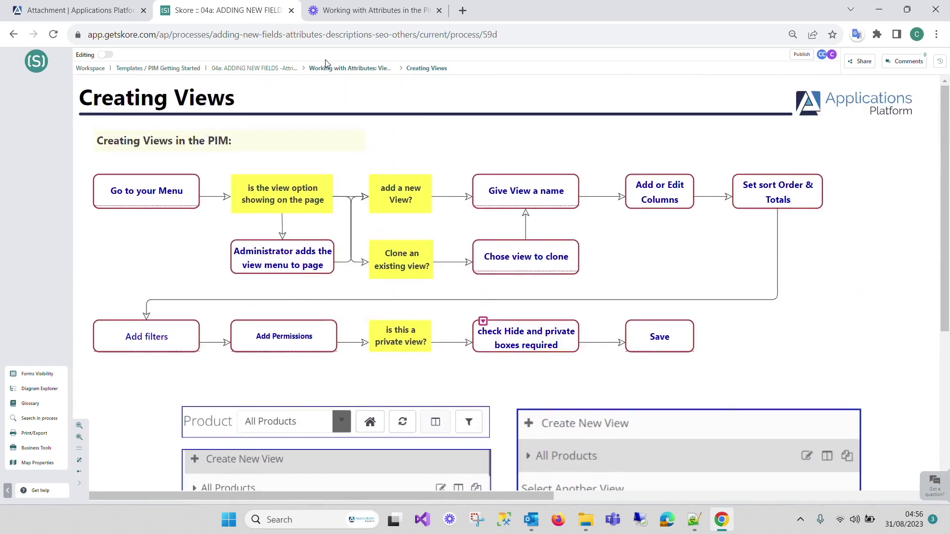
pyautogui.hotkey('ctrl', 'pageup')
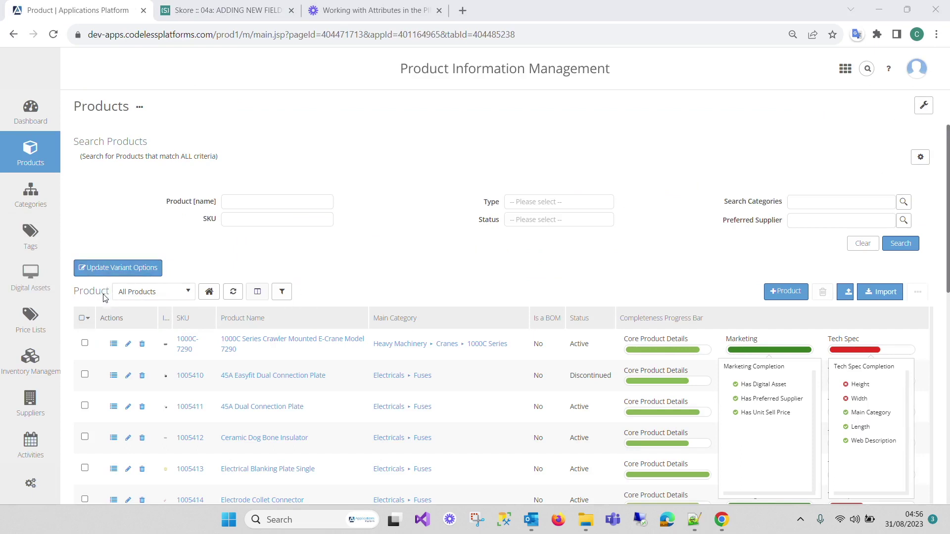
# Choose Design This Page from the Page Options wrench for the PIM Product page
pyautogui.click(923, 105)
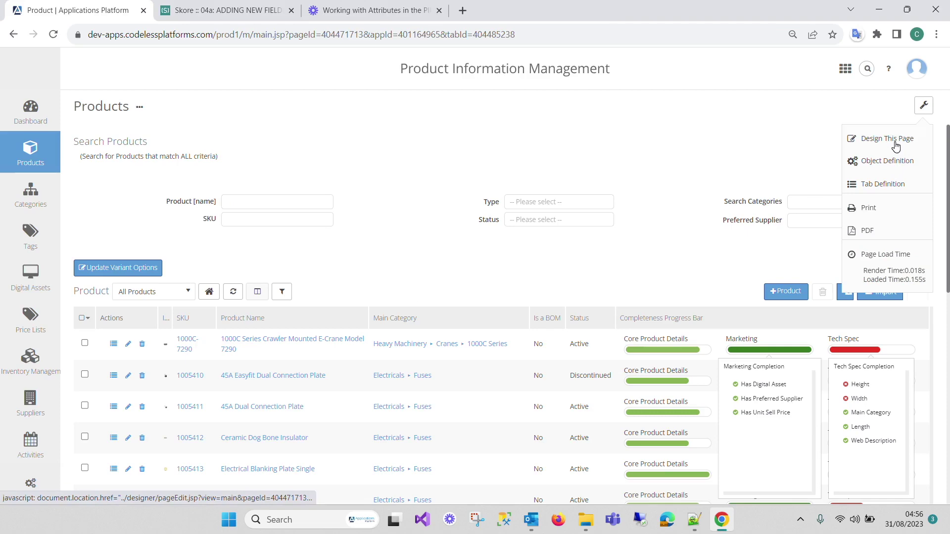
pyautogui.click(895, 141)
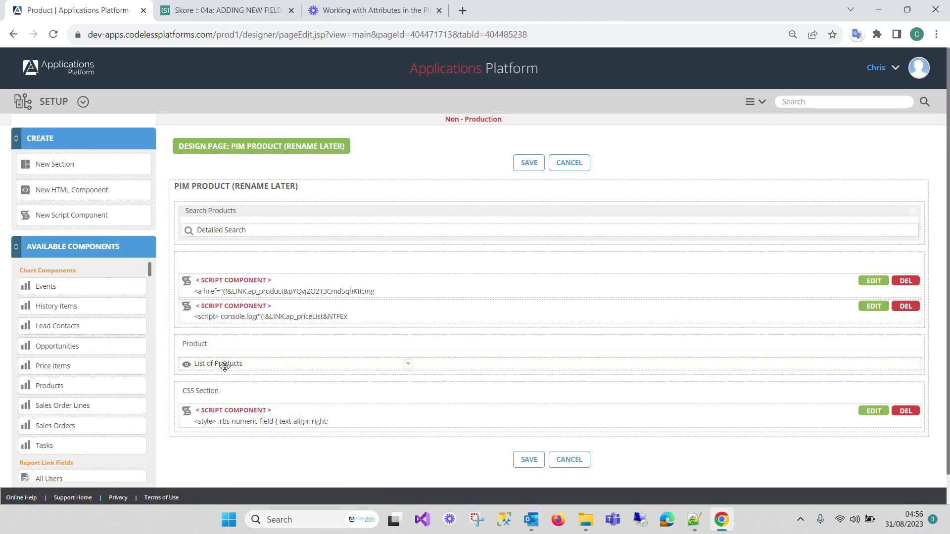
pyautogui.moveTo(149, 269); pyautogui.dragTo(190, 292)
# Confirm the List of Products component uses the All Products list view
pyautogui.click(410, 365)
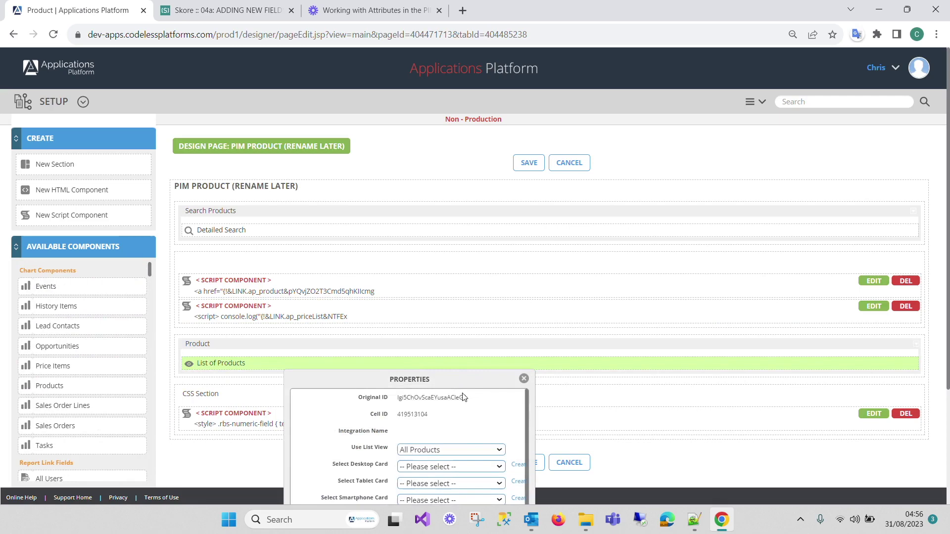
pyautogui.scroll(-2, 477, 436)
pyautogui.scroll(2, 487, 442)
pyautogui.click(499, 450)
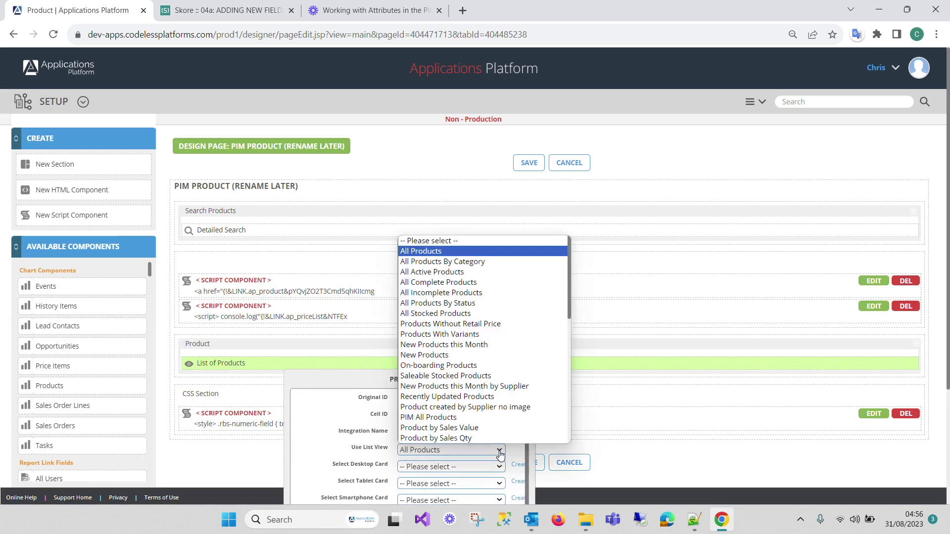
pyautogui.click(500, 454)
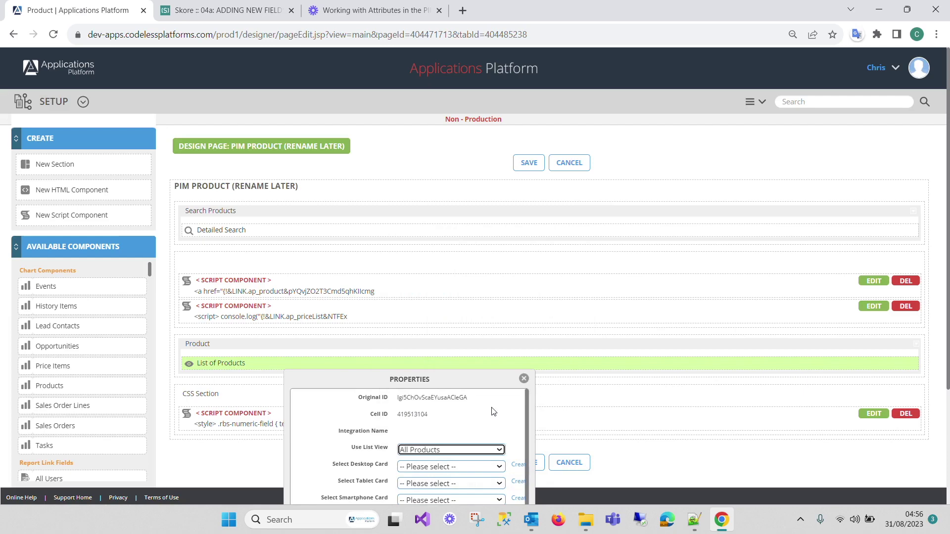
# Check Show View Selector is ticked, keep All Products, and save the page design
pyautogui.scroll(-3, 600, 261)
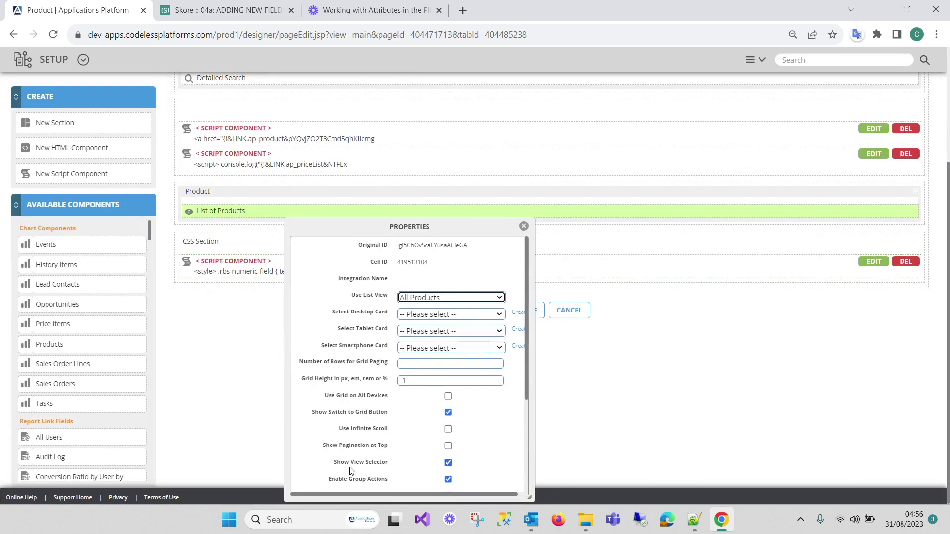
pyautogui.moveTo(334, 465); pyautogui.dragTo(392, 465)
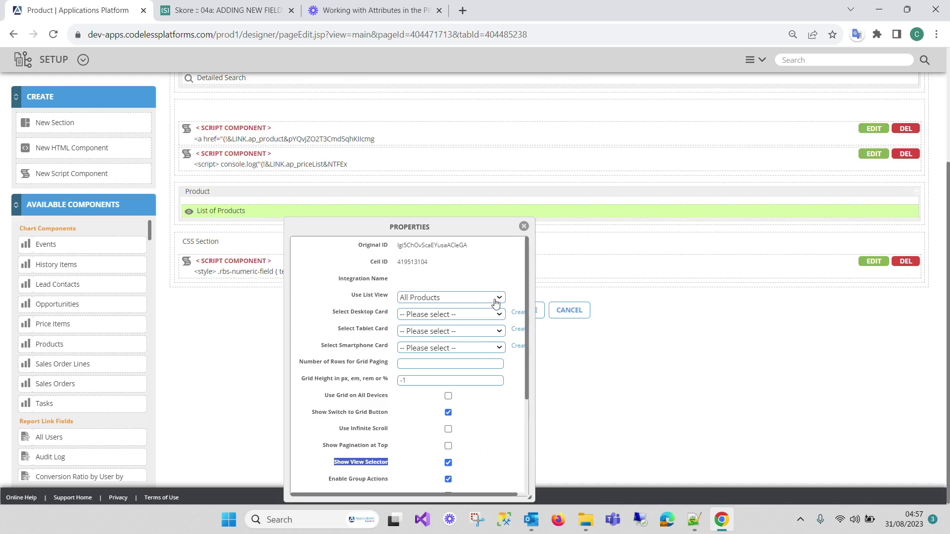
pyautogui.click(433, 298)
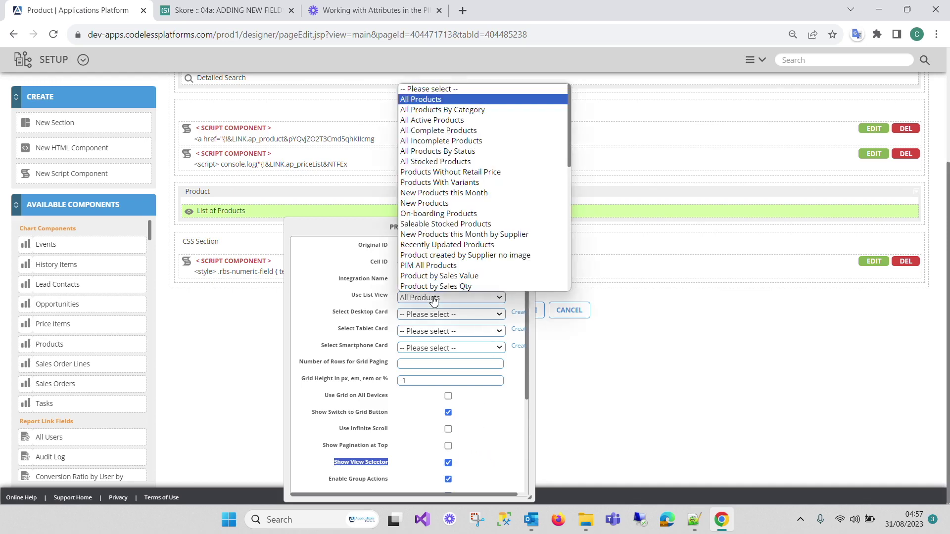
pyautogui.click(433, 299)
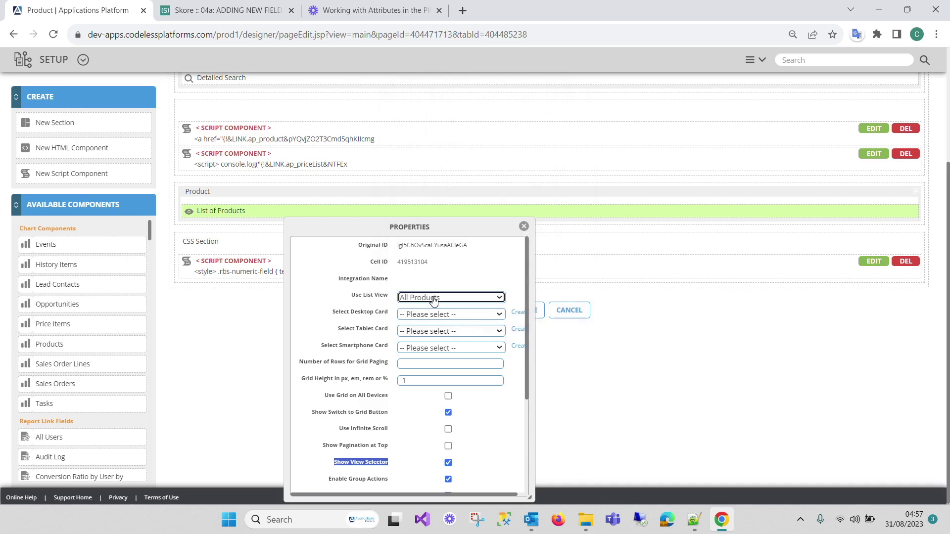
pyautogui.scroll(3, 726, 303)
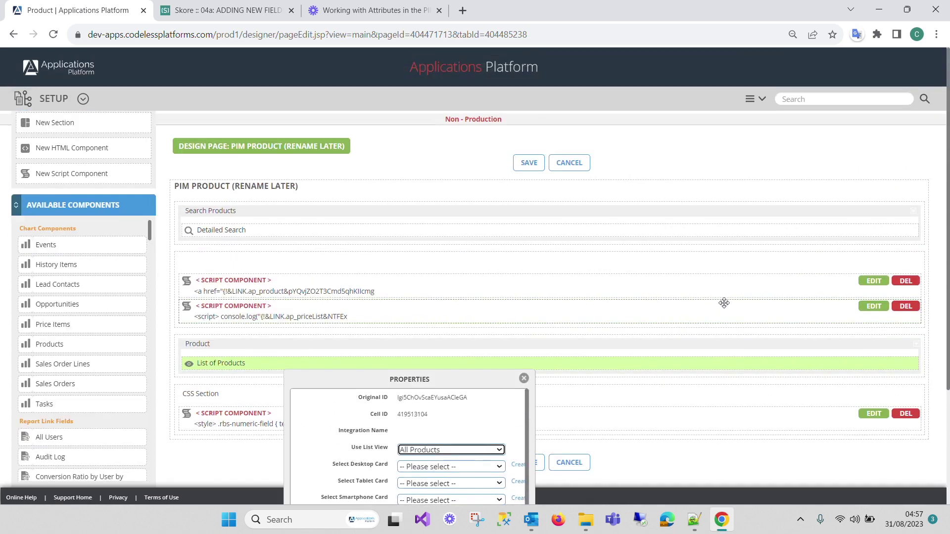
pyautogui.click(527, 164)
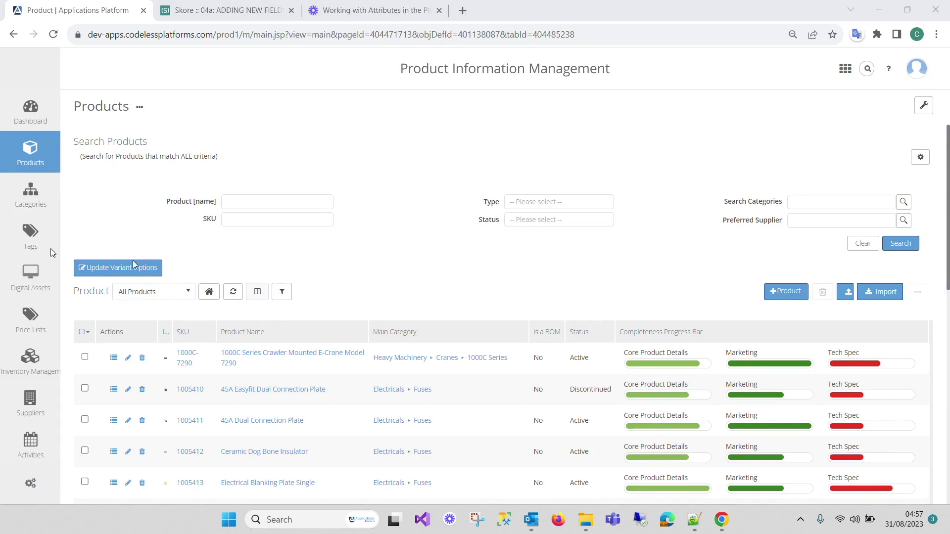
# Open the All Products view dropdown above the products grid
pyautogui.click(191, 293)
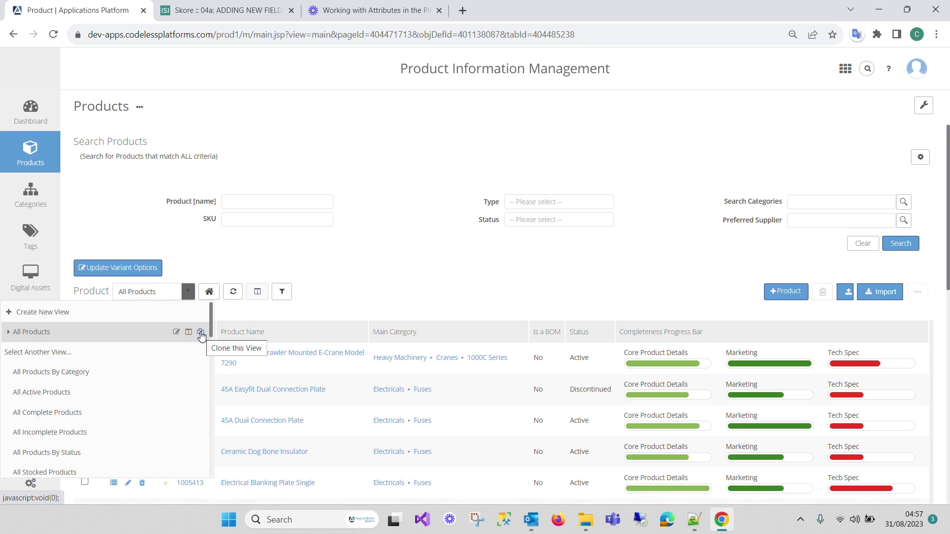
# Start a new product view with View Name 'Test'
pyautogui.click(37, 315)
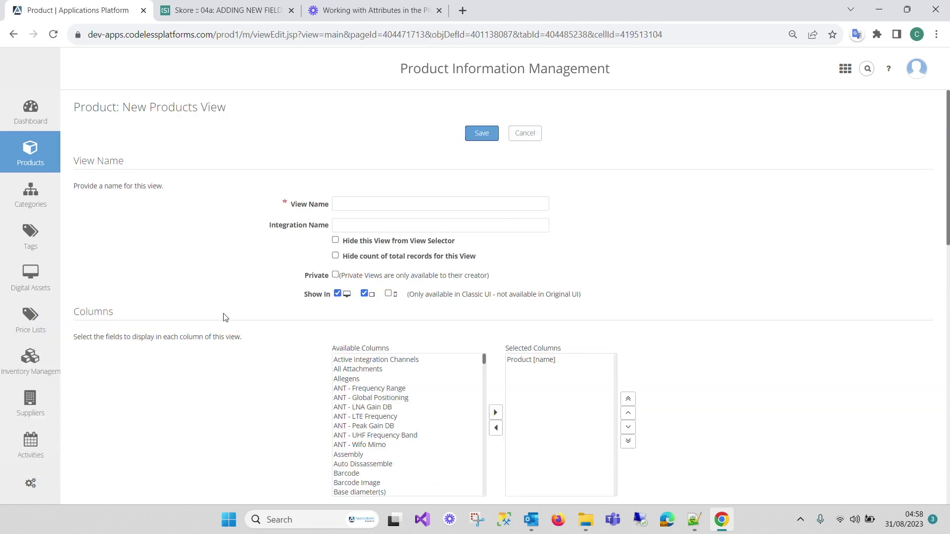
pyautogui.click(419, 203)
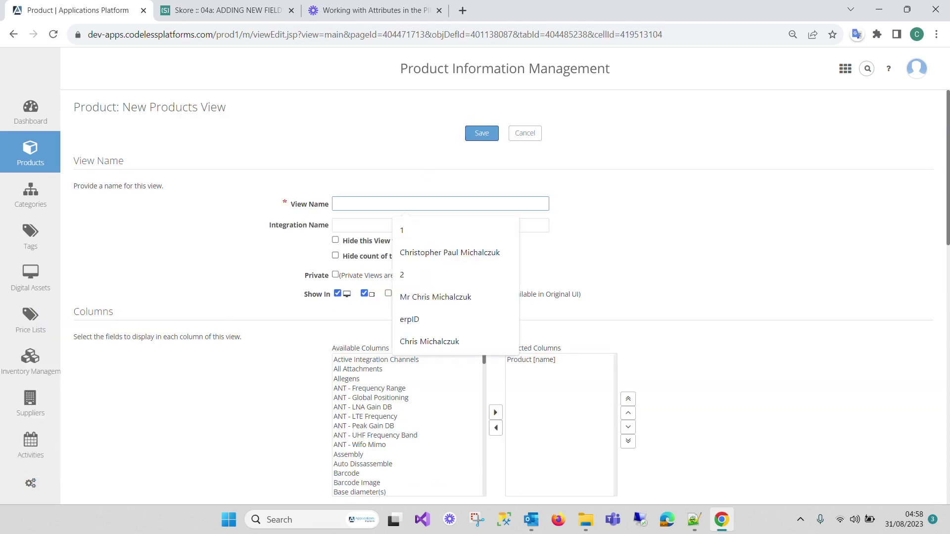
pyautogui.write('Test')
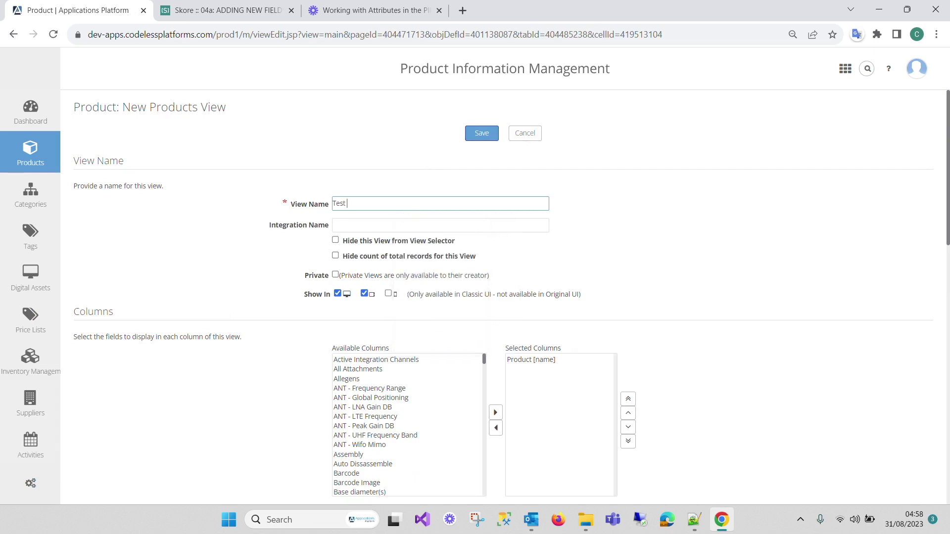
pyautogui.click(440, 225)
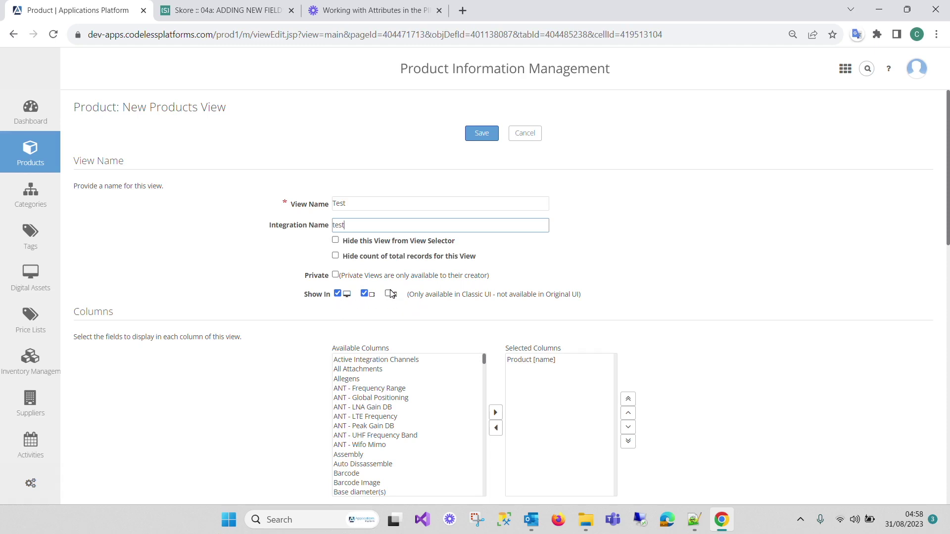
# Add Allegens through ANT - Wifo Mimo to the selected columns
pyautogui.scroll(-3, 580, 275)
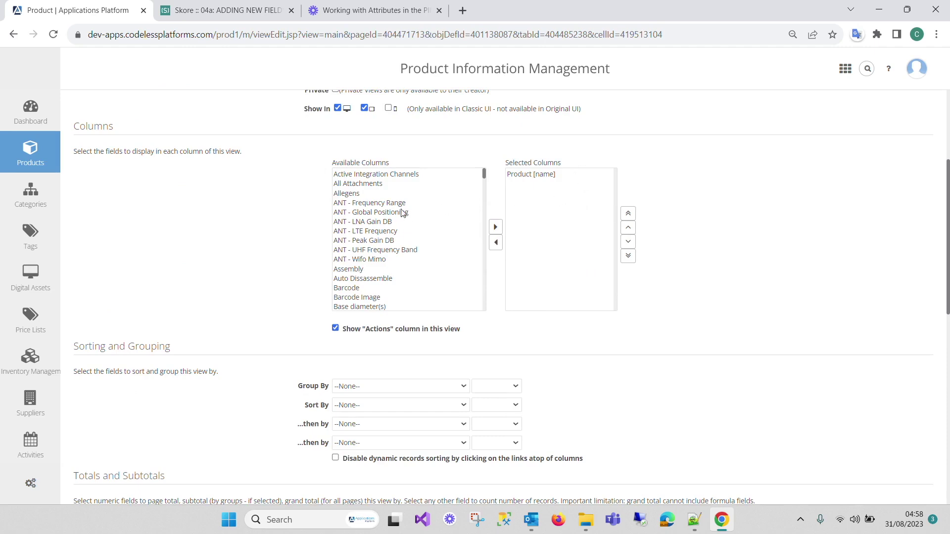
pyautogui.click(351, 194)
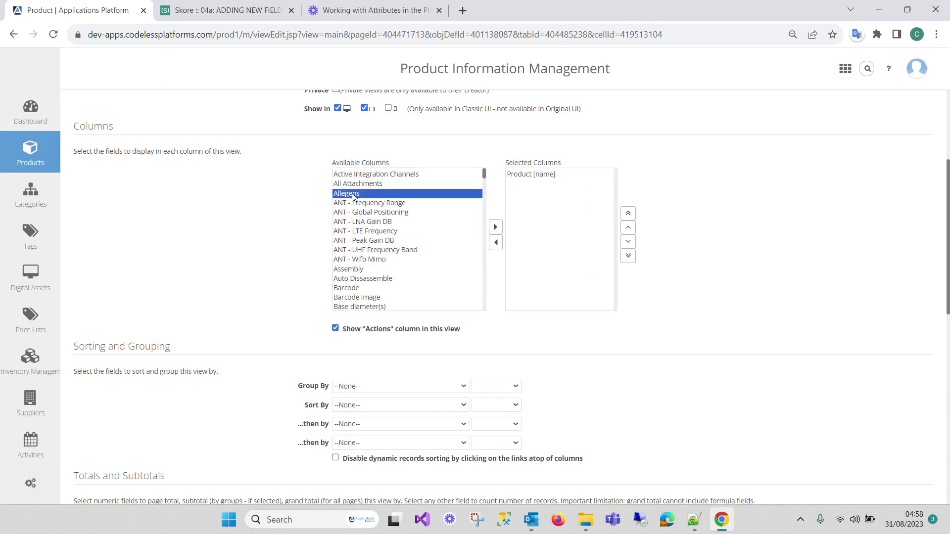
pyautogui.keyDown('shift'); pyautogui.click(358, 260); pyautogui.keyUp('shift')
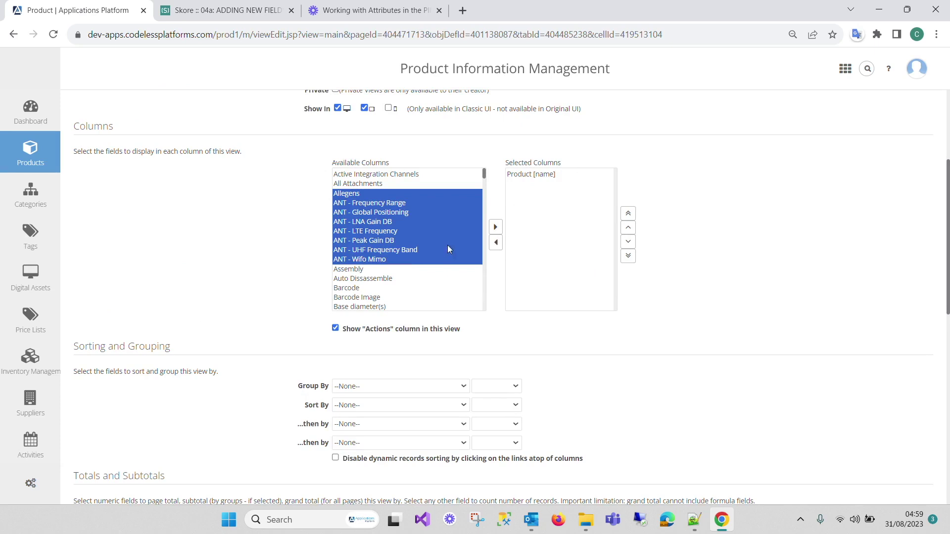
pyautogui.click(494, 227)
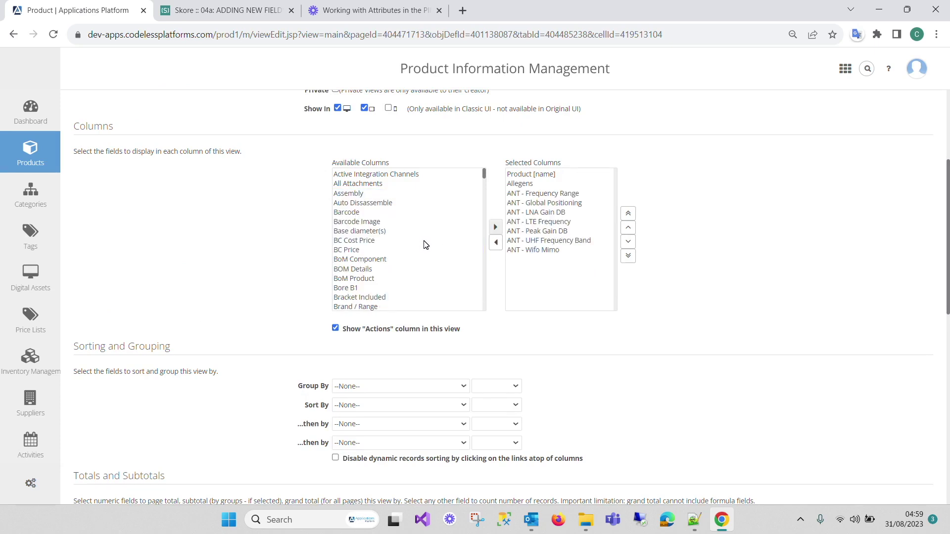
# Add ID to the selected columns and move it to the top
pyautogui.scroll(-3, 424, 244)
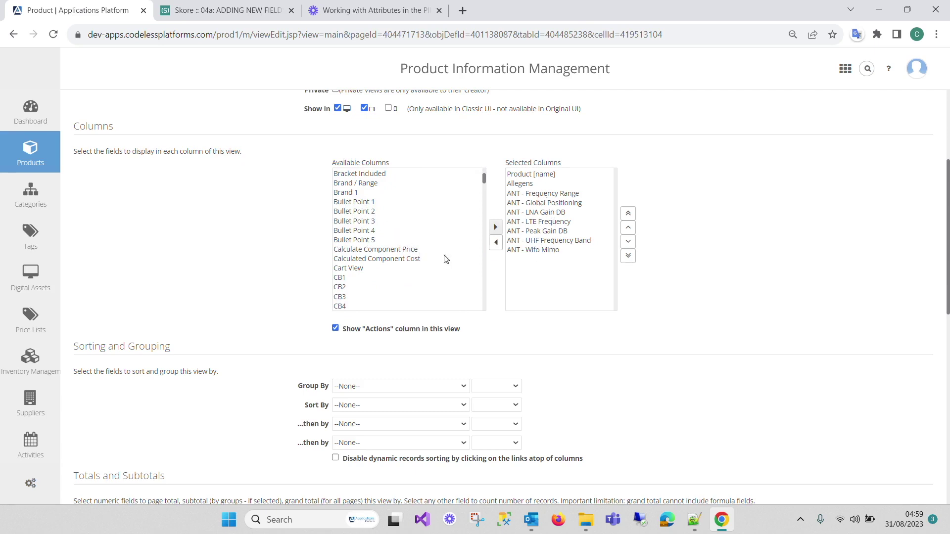
pyautogui.moveTo(485, 180); pyautogui.dragTo(484, 227)
pyautogui.click(347, 216)
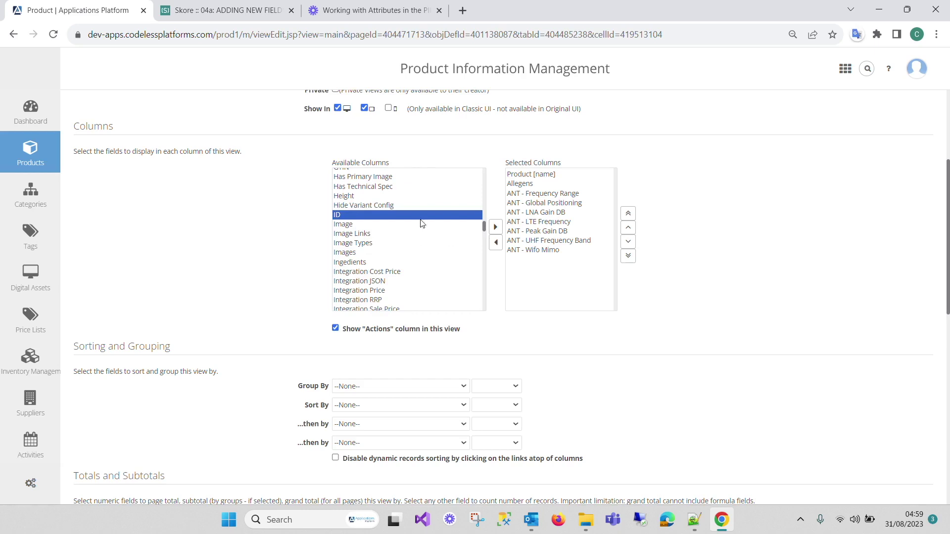
pyautogui.click(495, 227)
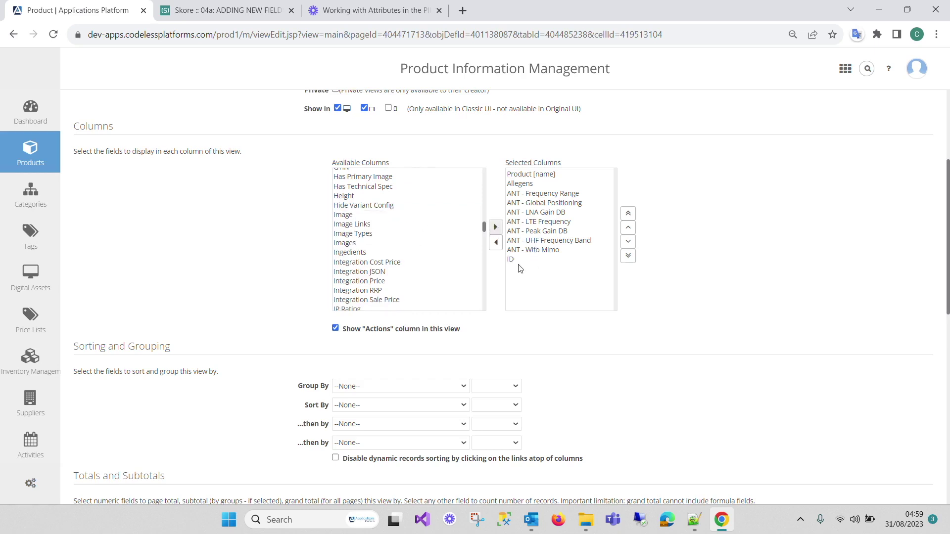
pyautogui.click(628, 214)
# Add Product SKU to the selected columns
pyautogui.scroll(-10, 391, 267)
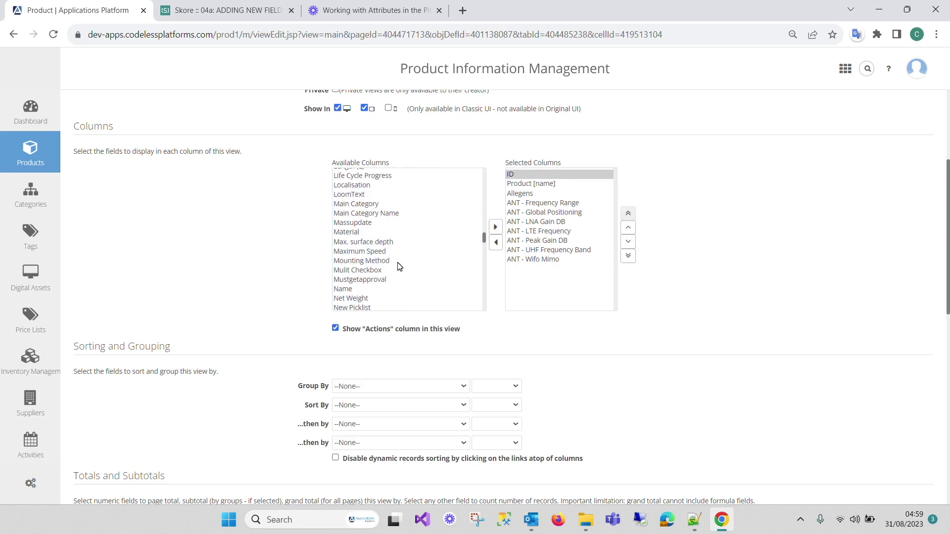
pyautogui.scroll(-8, 399, 266)
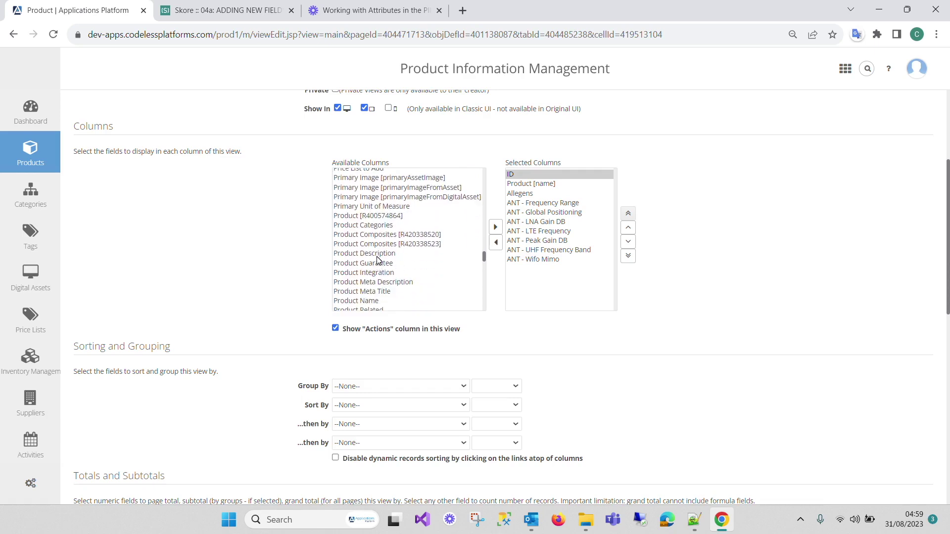
pyautogui.scroll(-3, 401, 266)
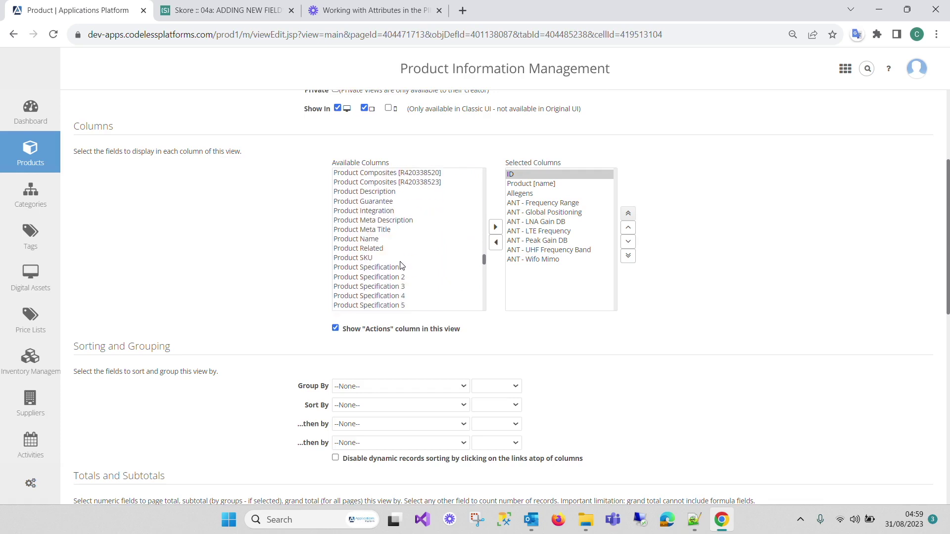
pyautogui.click(358, 258)
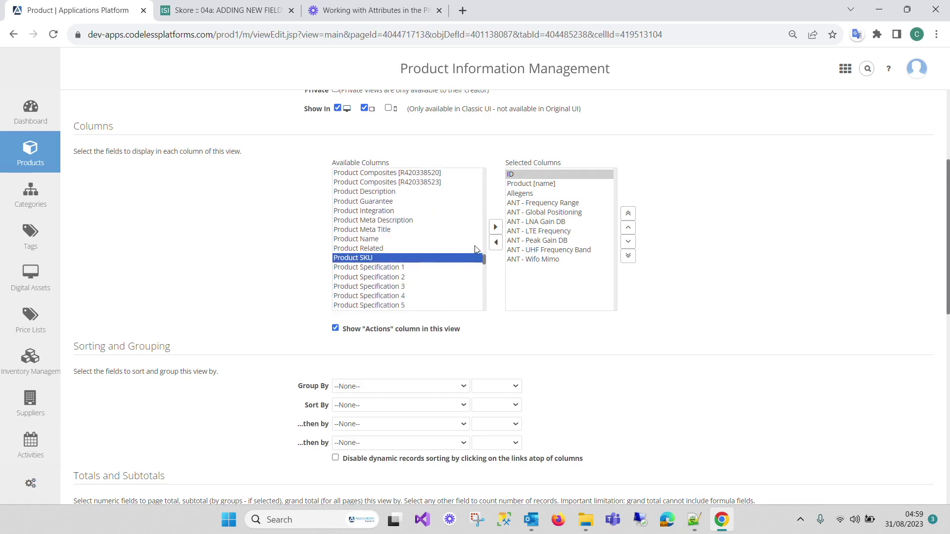
pyautogui.click(495, 227)
# Add SKU to the selected columns and position it second, right after ID
pyautogui.scroll(-5, 372, 243)
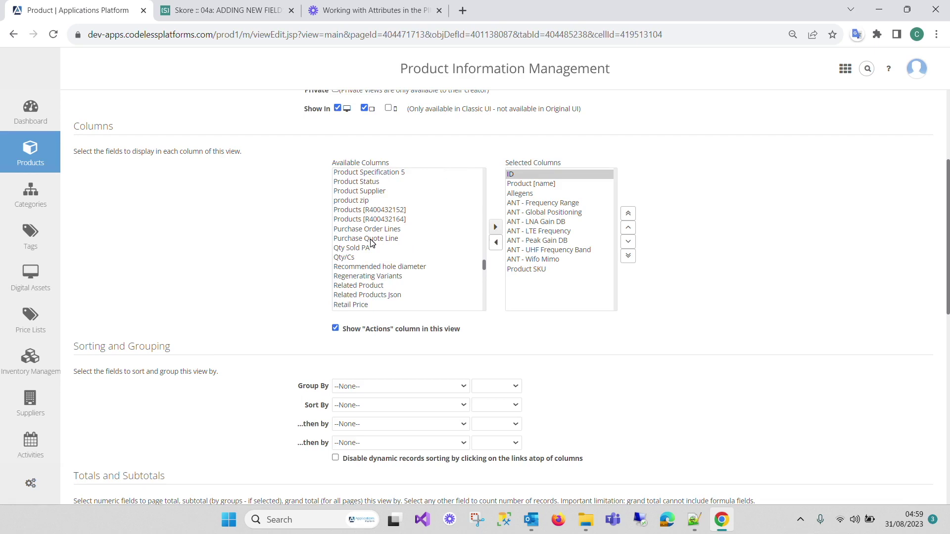
pyautogui.scroll(-5, 372, 243)
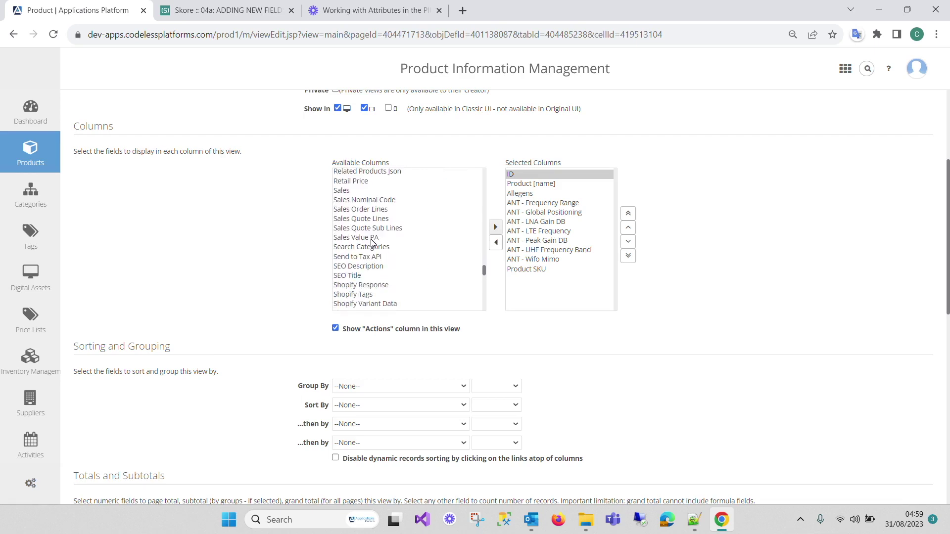
pyautogui.scroll(-5, 372, 243)
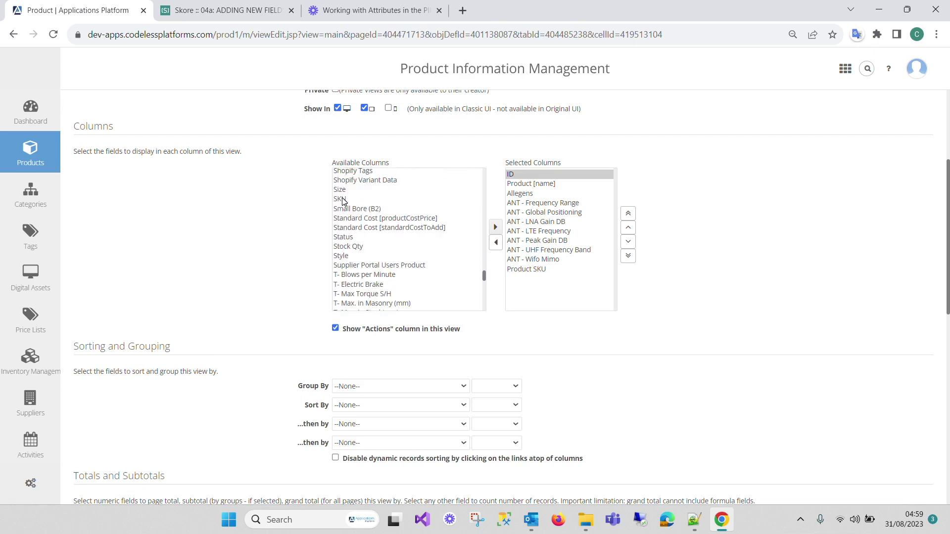
pyautogui.click(342, 201)
pyautogui.click(495, 227)
pyautogui.click(514, 279)
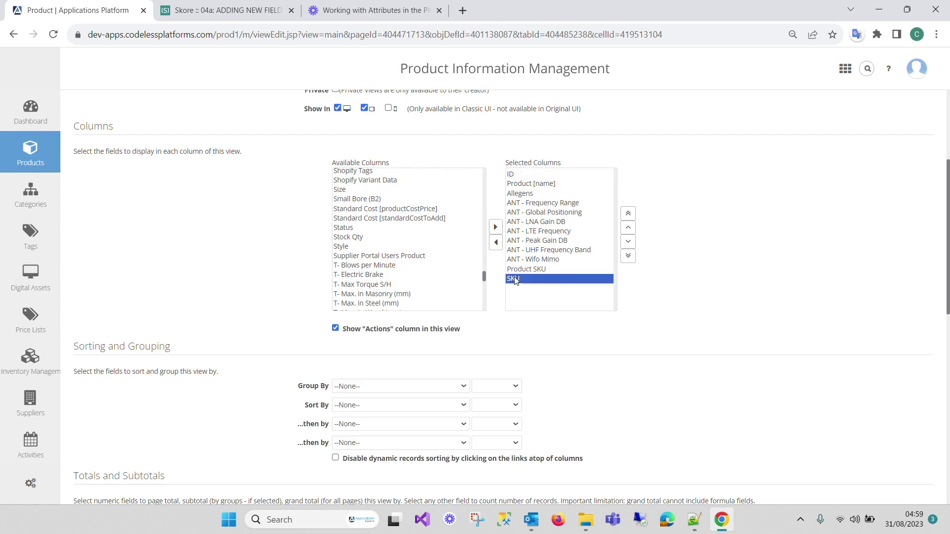
pyautogui.click(628, 213)
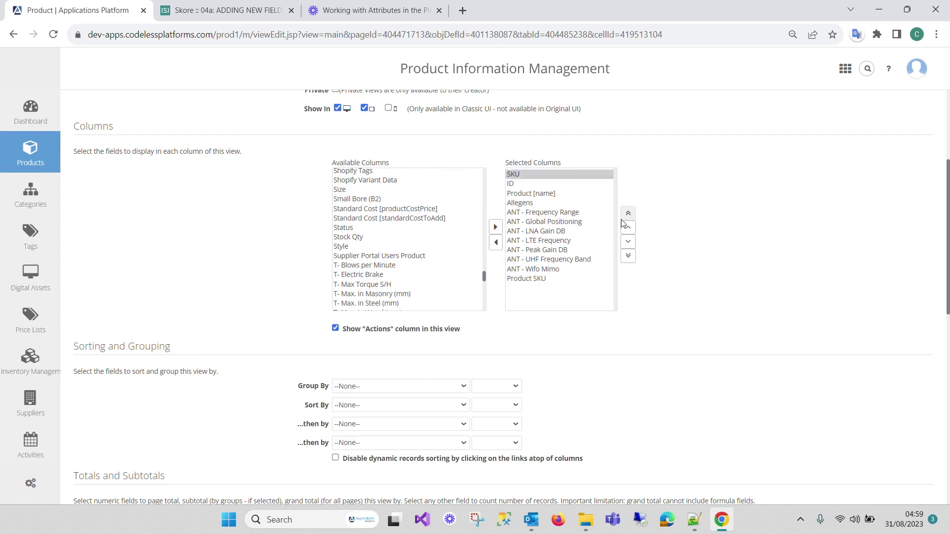
pyautogui.click(628, 242)
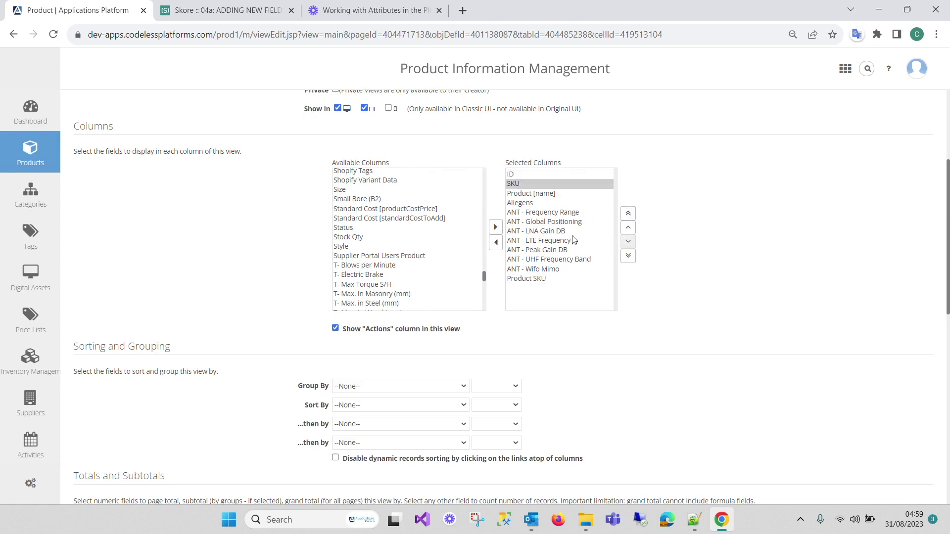
pyautogui.scroll(-5, 437, 251)
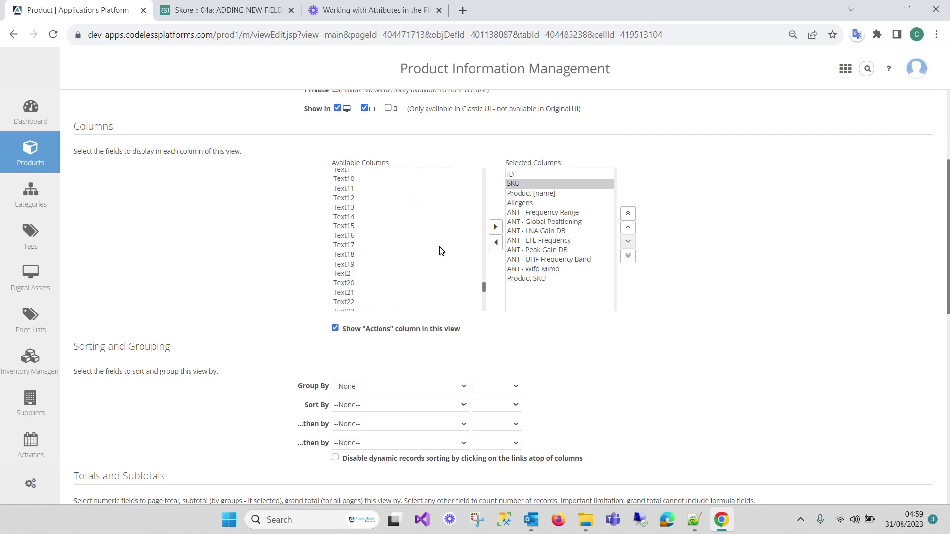
# Leave Group By set to --None-- so the view stays ungrouped
pyautogui.scroll(-3, 607, 348)
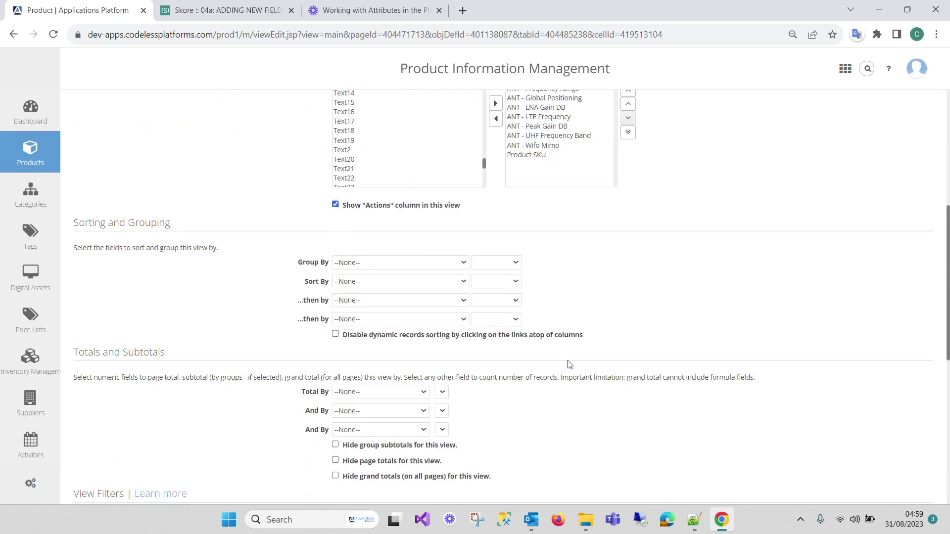
pyautogui.click(465, 262)
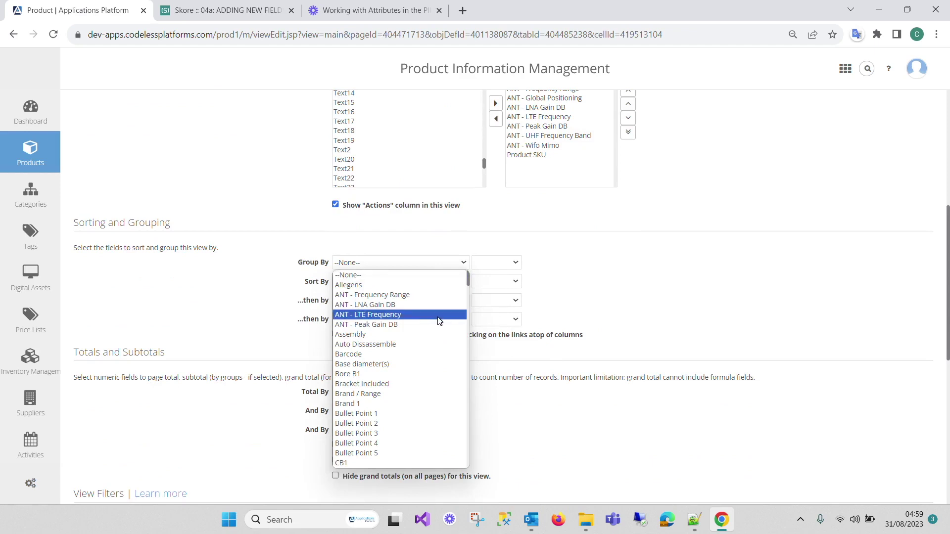
pyautogui.scroll(-15, 442, 323)
pyautogui.scroll(-10, 441, 322)
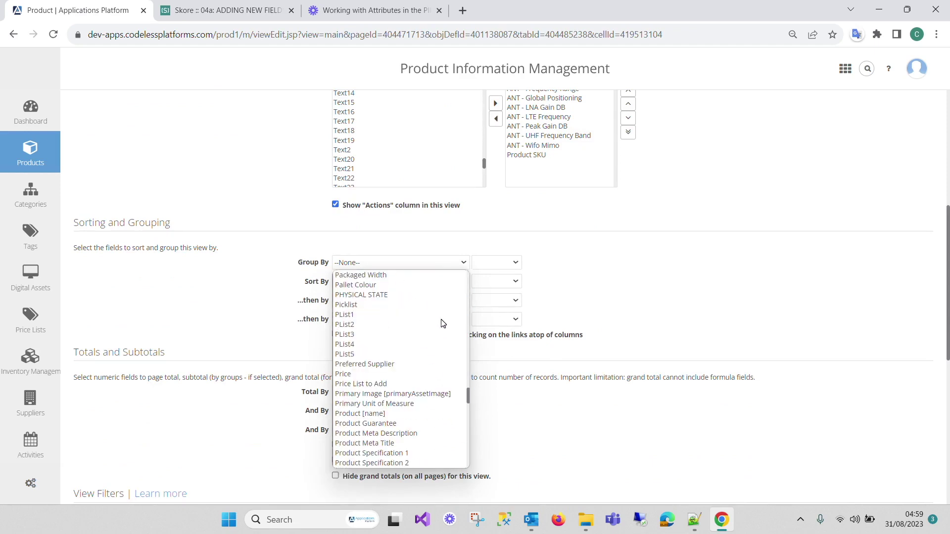
pyautogui.click(668, 292)
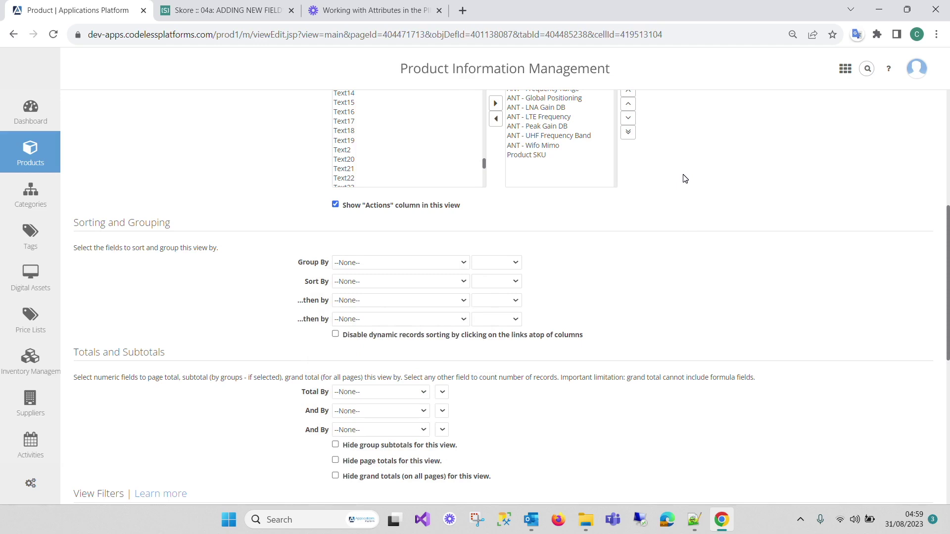
# Set Sort By to SKU with Ascending direction
pyautogui.click(376, 282)
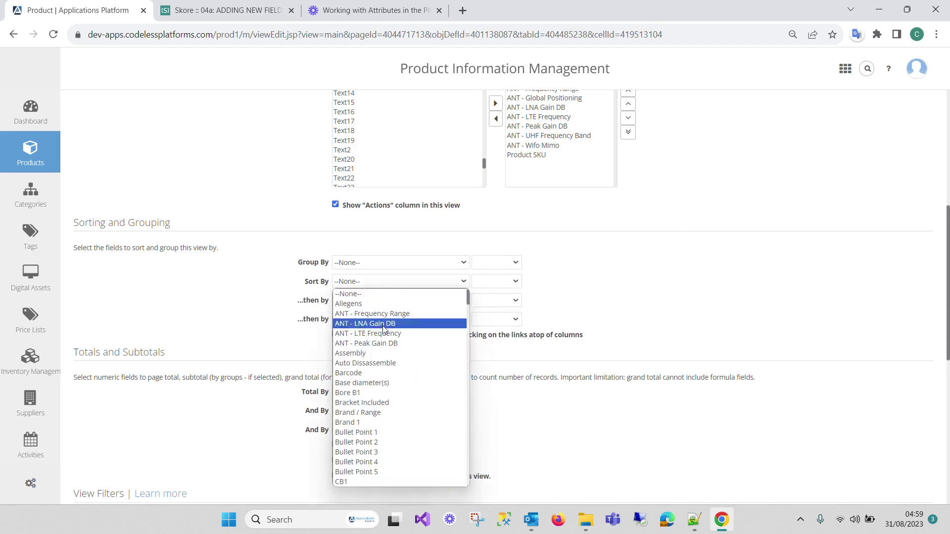
pyautogui.moveTo(469, 302); pyautogui.dragTo(479, 442)
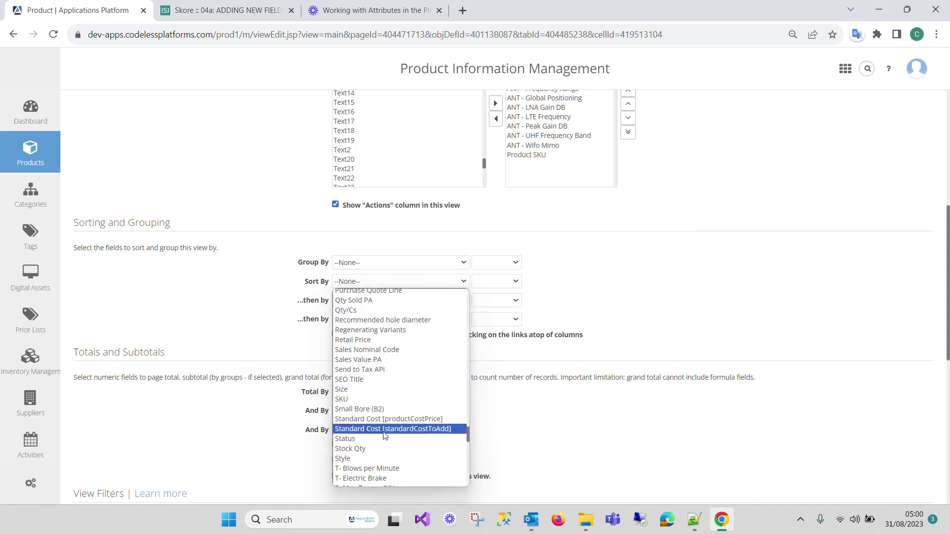
pyautogui.click(362, 402)
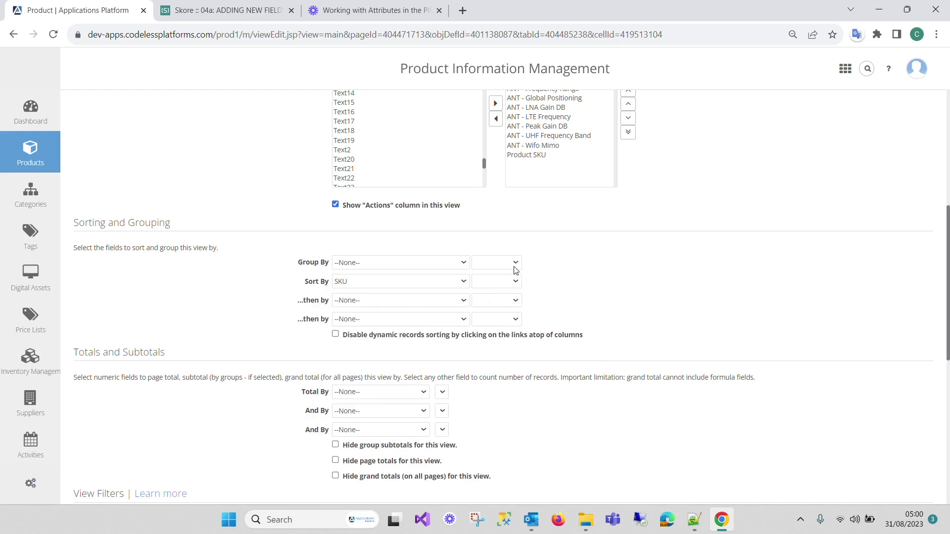
pyautogui.click(514, 281)
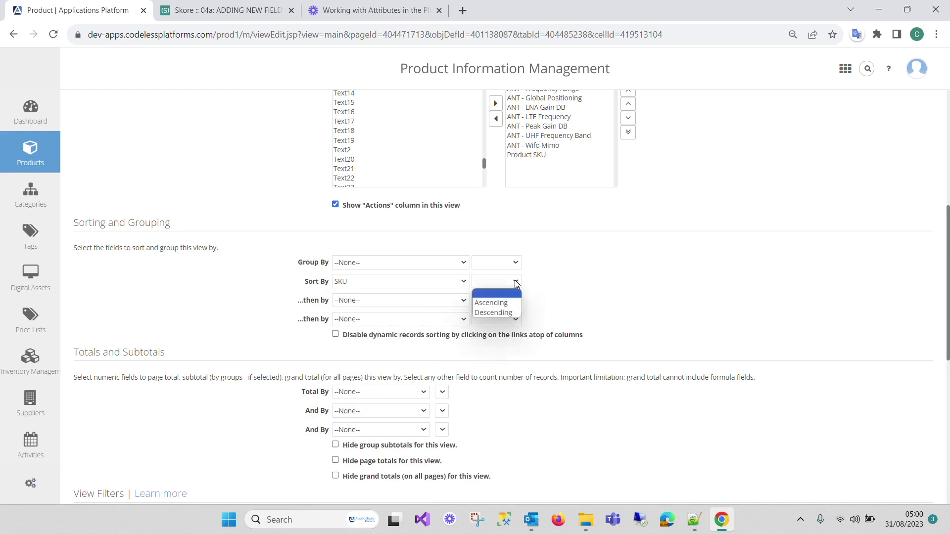
pyautogui.click(501, 306)
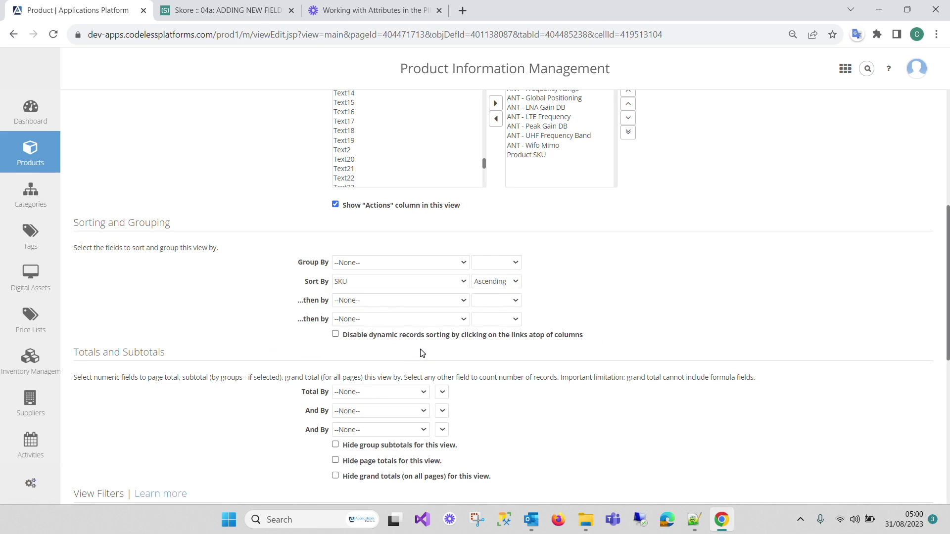
pyautogui.scroll(-3, 421, 353)
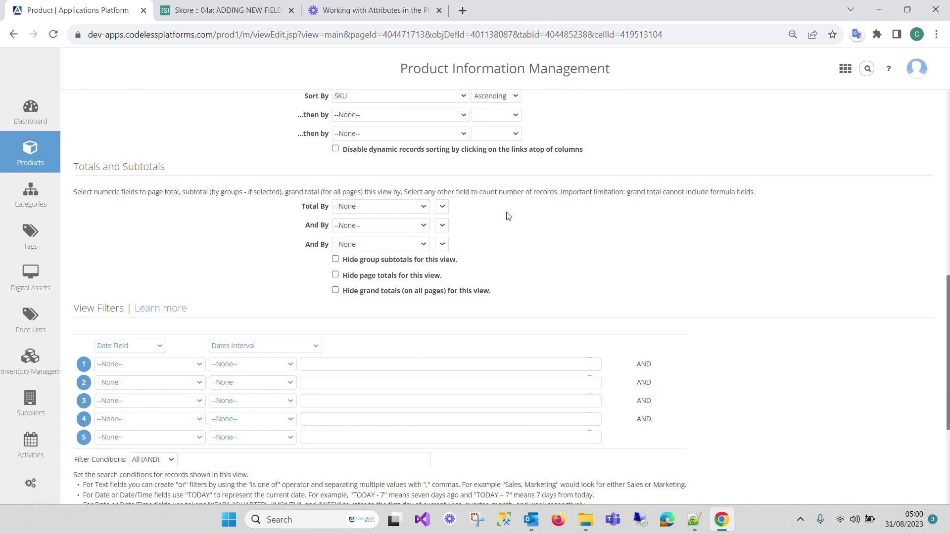
pyautogui.click(199, 366)
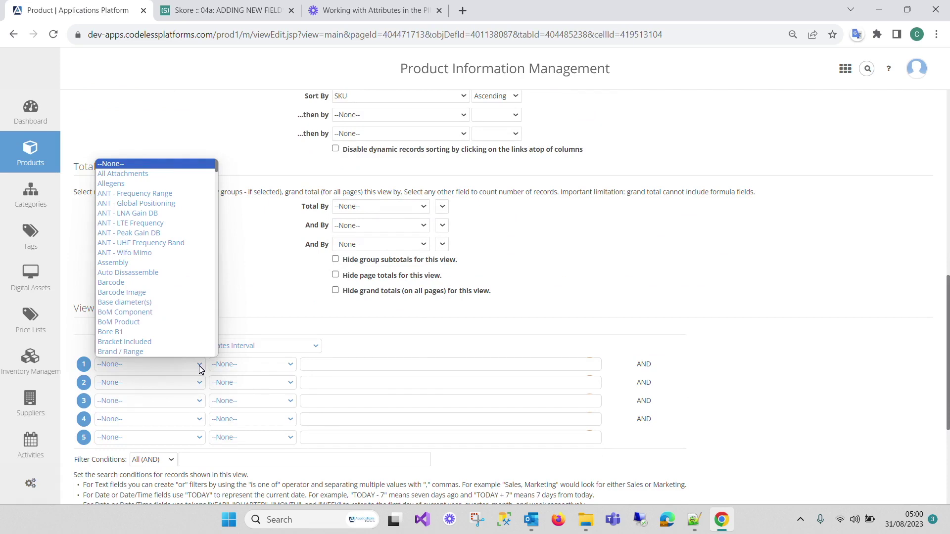
pyautogui.scroll(-4, 688, 330)
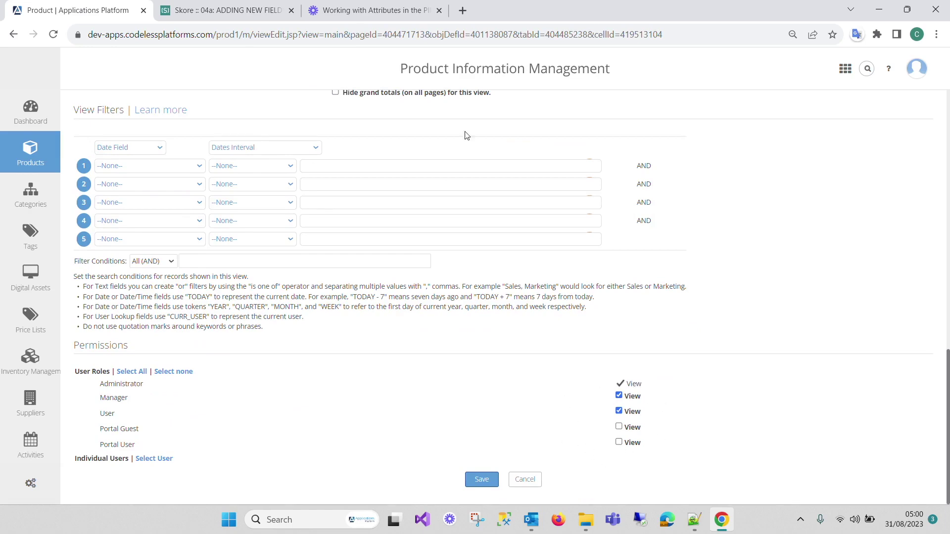
pyautogui.click(277, 11)
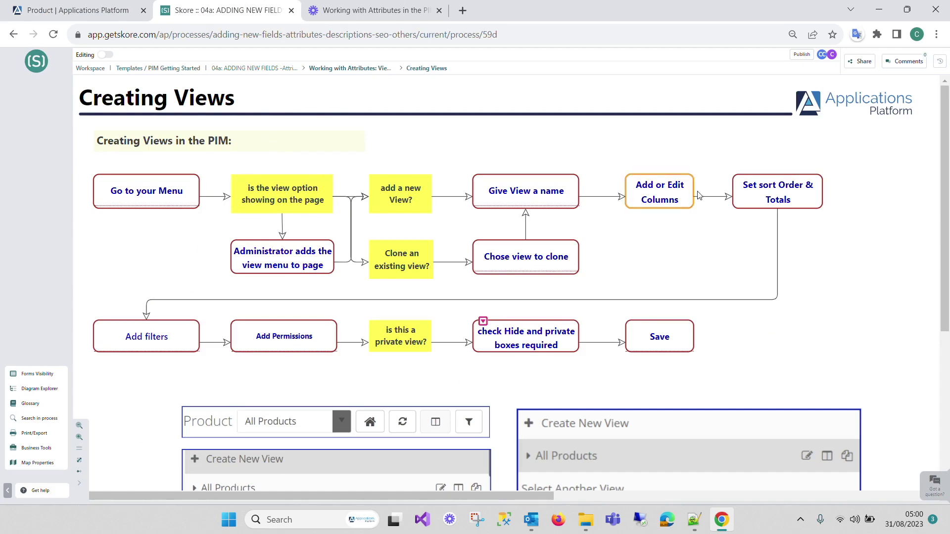
pyautogui.click(30, 10)
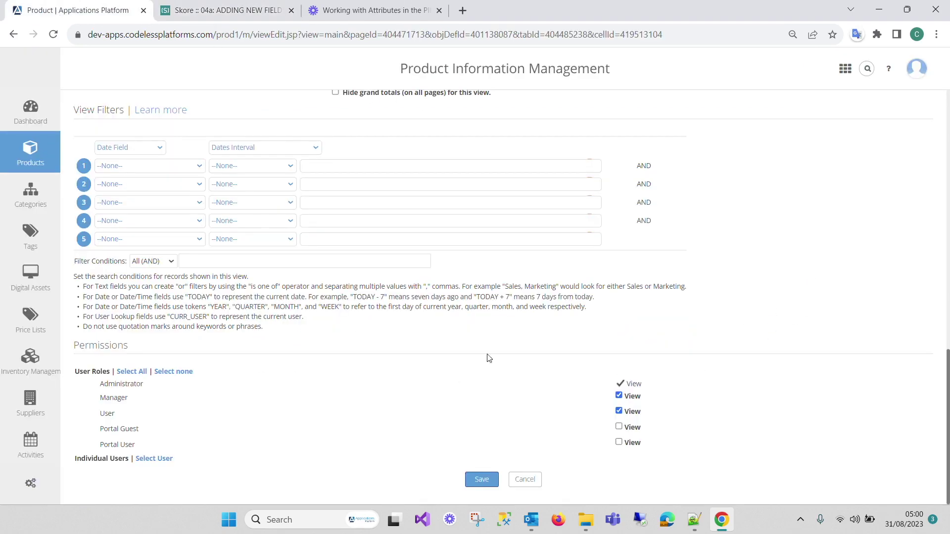
pyautogui.click(482, 479)
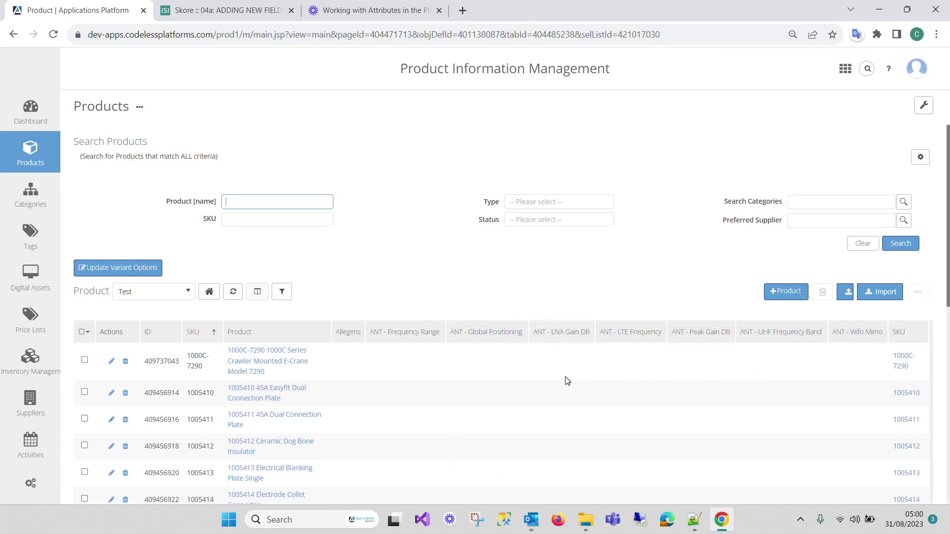
pyautogui.scroll(-6, 568, 381)
pyautogui.scroll(7, 569, 378)
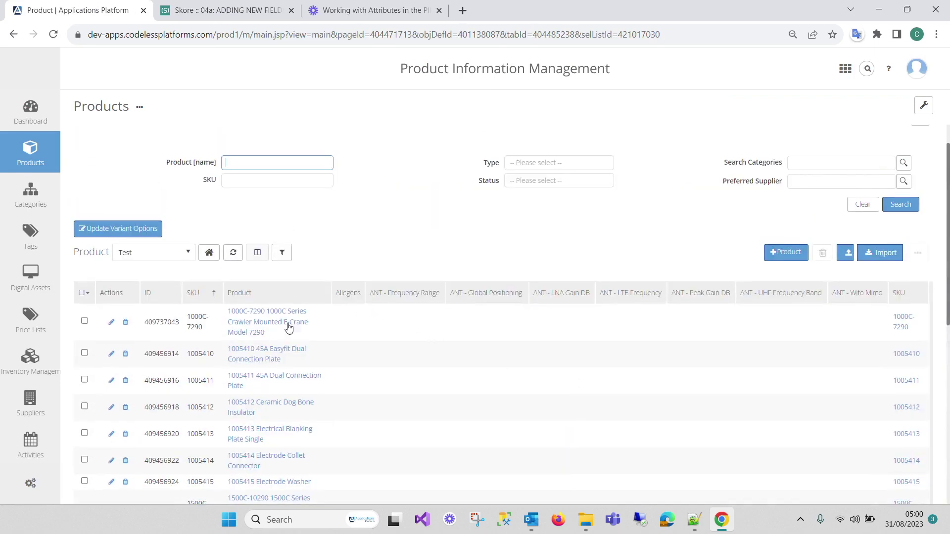
pyautogui.click(258, 326)
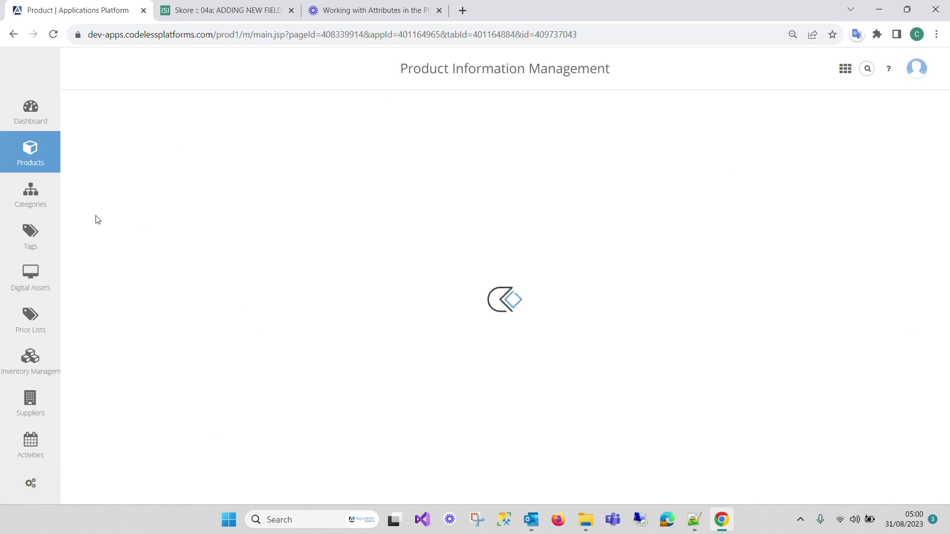
pyautogui.moveTo(8, 240)
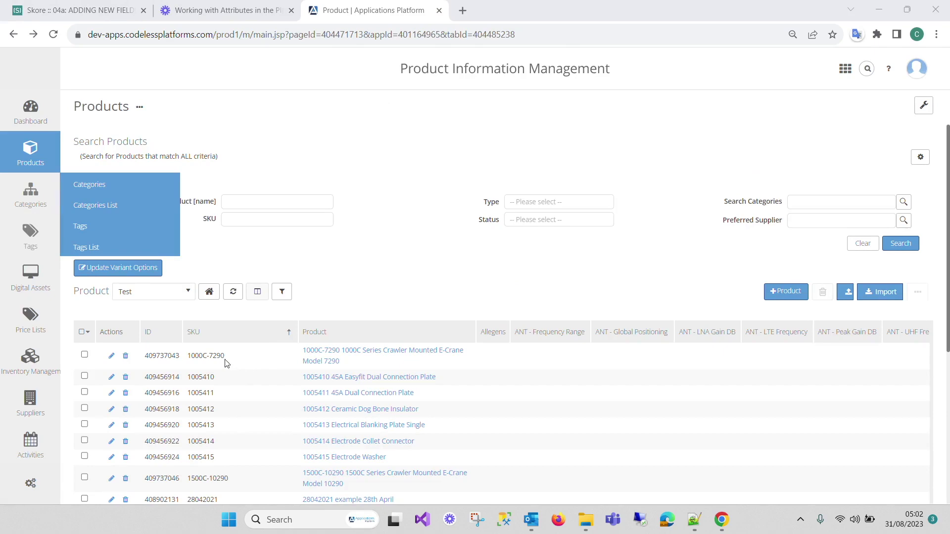
pyautogui.scroll(-3, 233, 374)
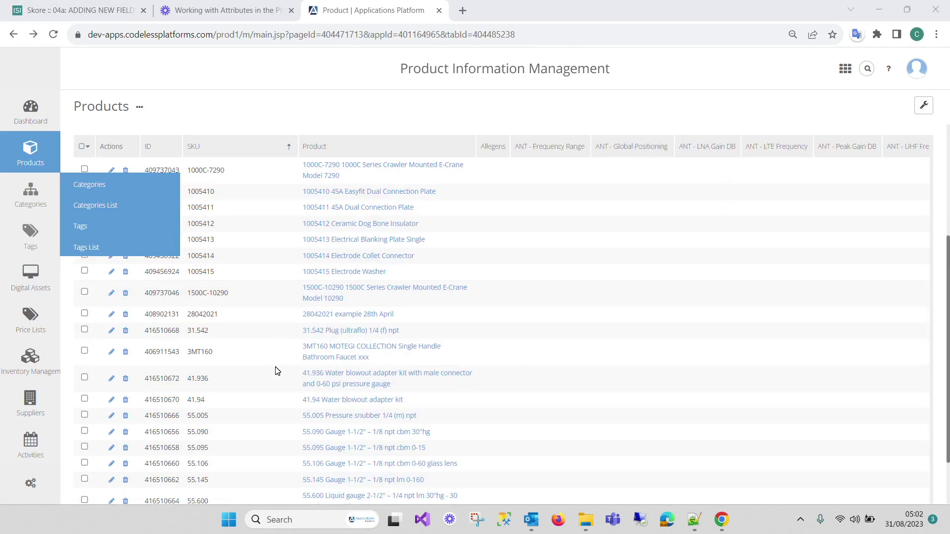
pyautogui.scroll(3, 276, 371)
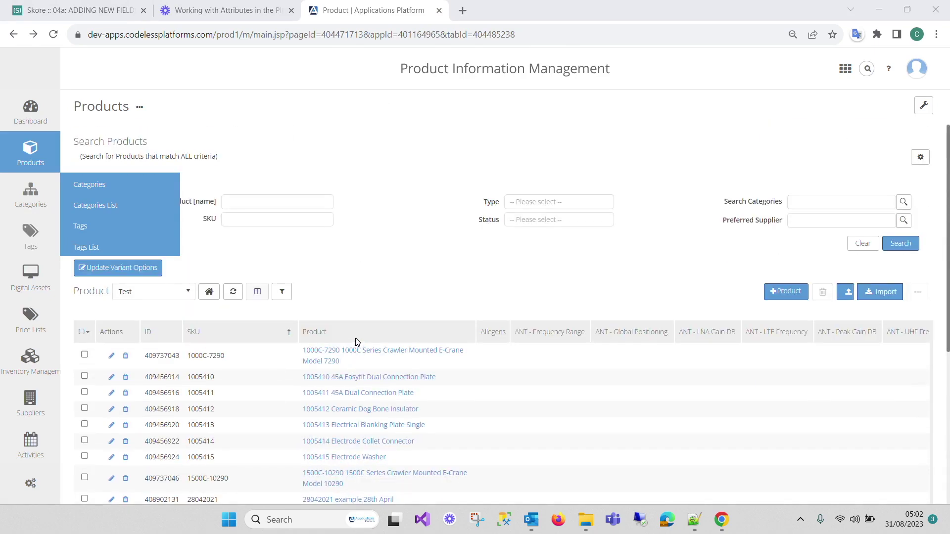
pyautogui.click(351, 354)
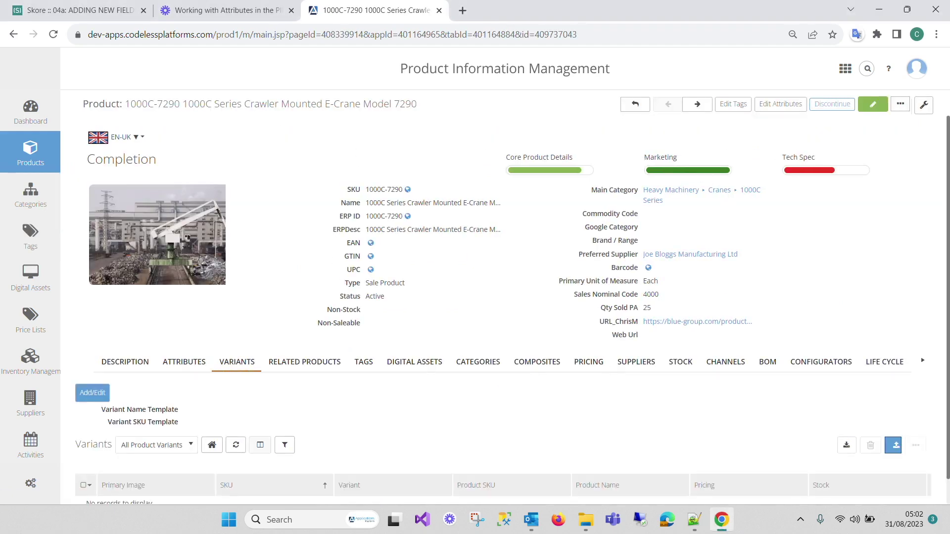
pyautogui.click(634, 104)
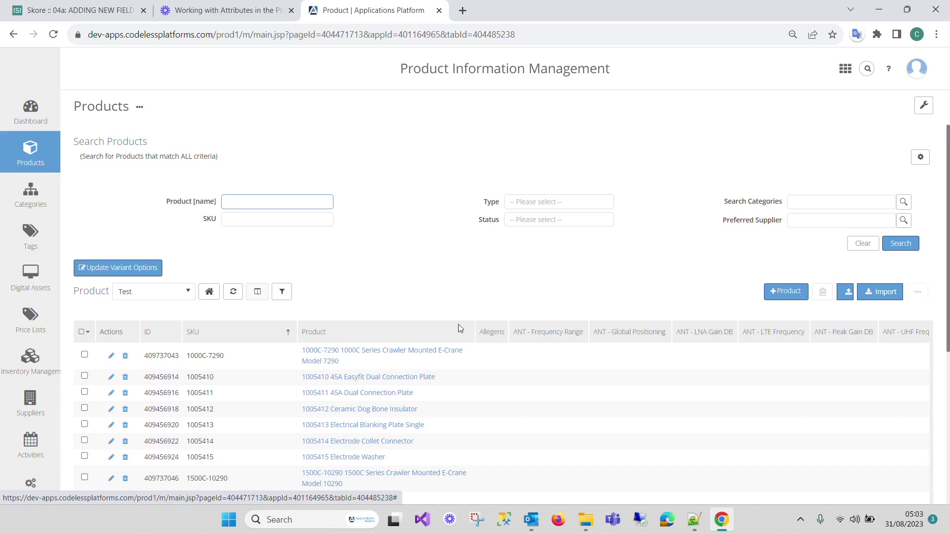
# Move ANT - Frequency Range beside SKU, reset the column layout, and show filter conditions
pyautogui.moveTo(564, 336); pyautogui.dragTo(442, 333)
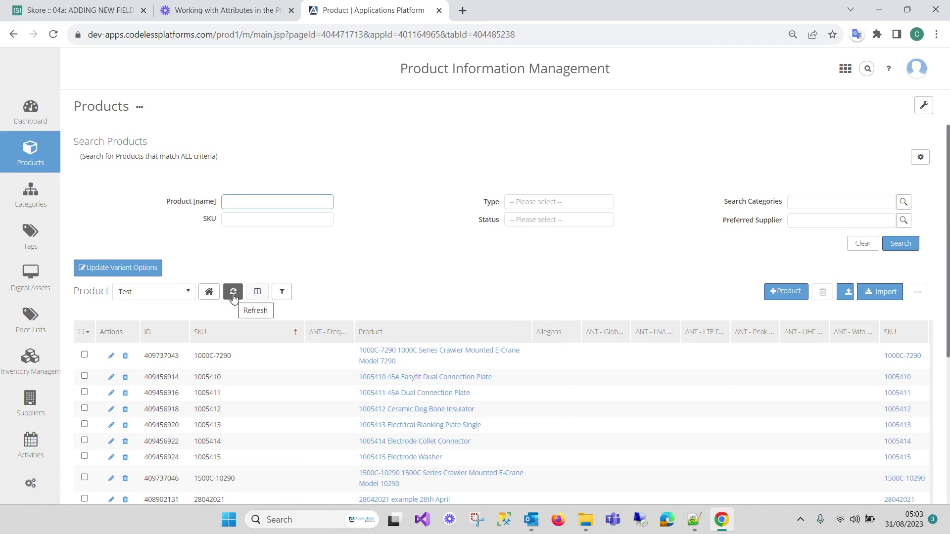
pyautogui.click(256, 293)
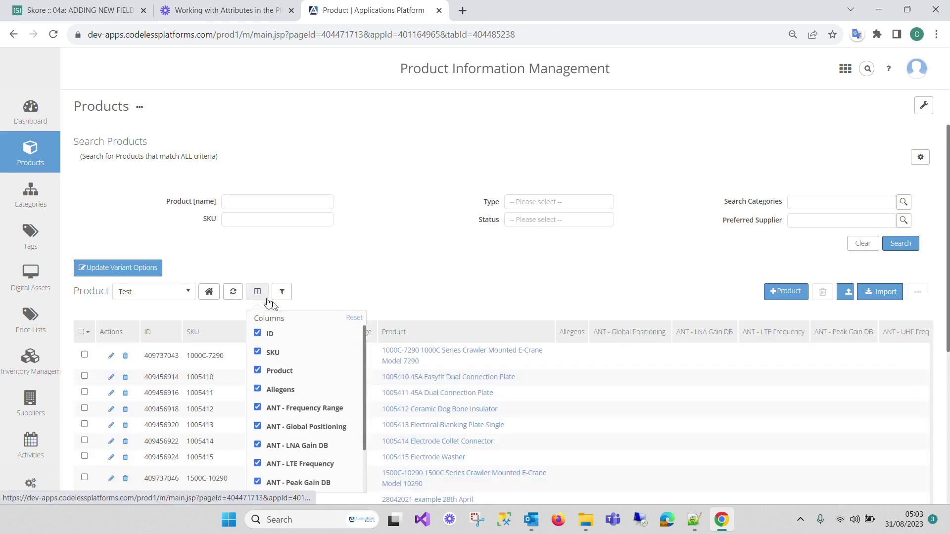
pyautogui.click(354, 319)
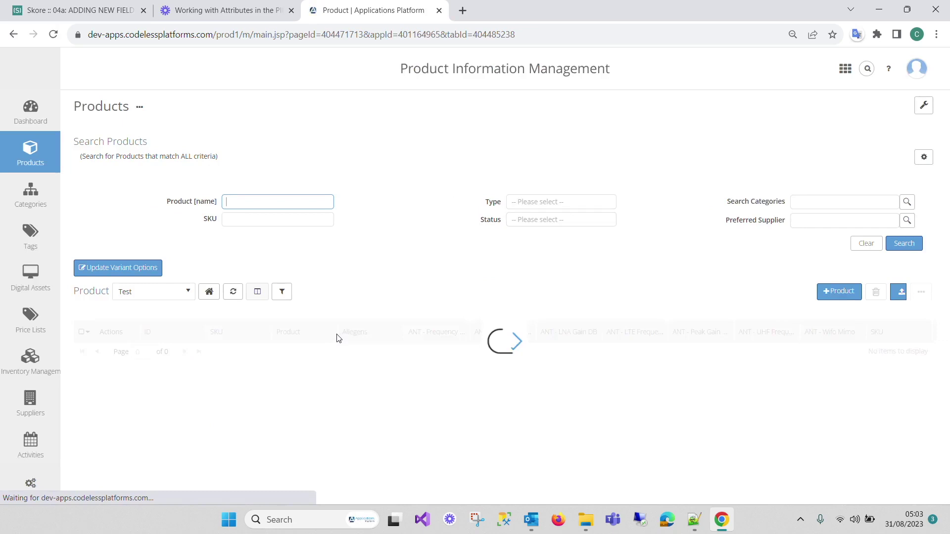
pyautogui.click(282, 293)
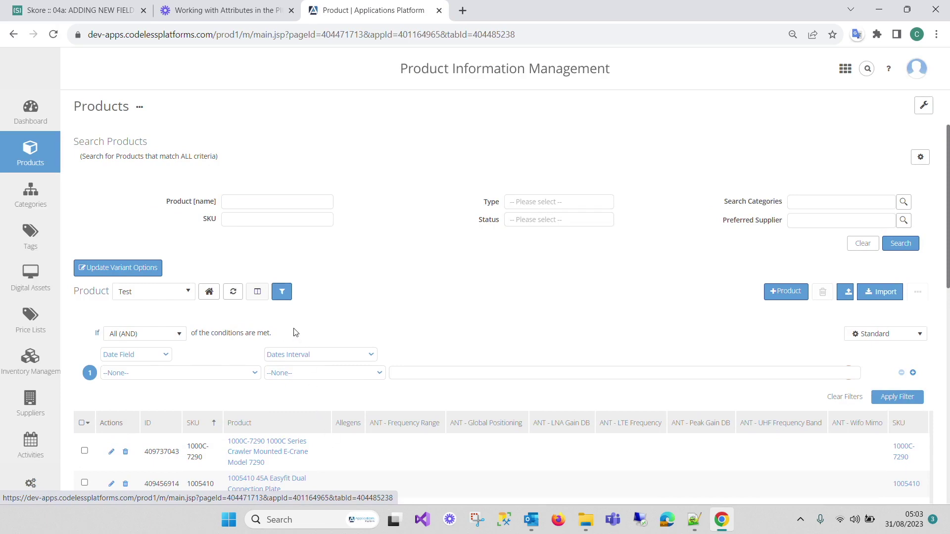
# Uncheck Allegens, ANT - Frequency Range and ANT - Global Positioning in the Columns list
pyautogui.click(261, 297)
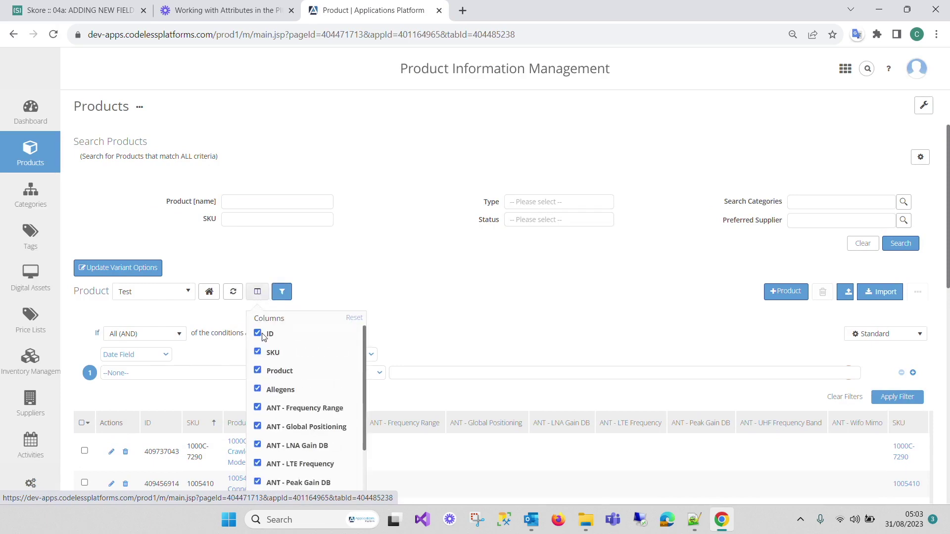
pyautogui.click(258, 389)
pyautogui.click(258, 407)
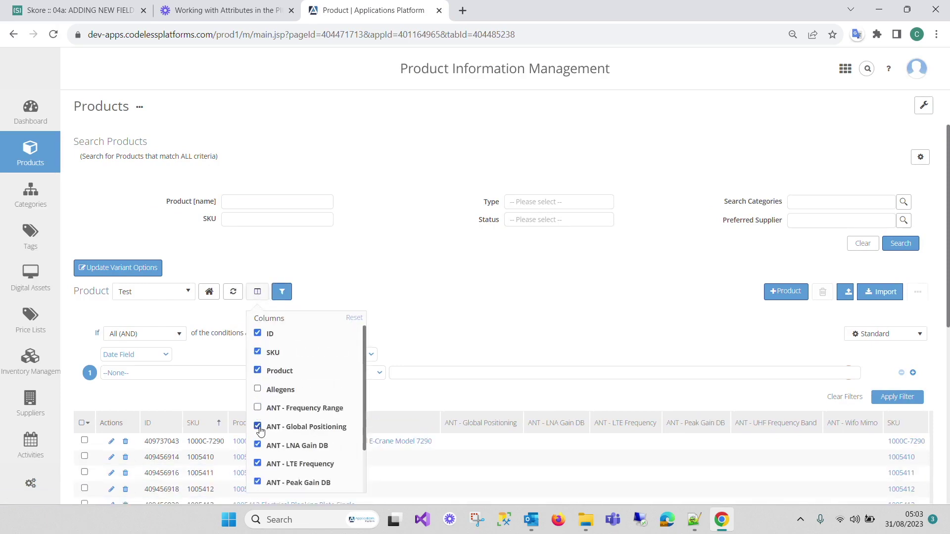
pyautogui.click(258, 426)
pyautogui.click(487, 307)
pyautogui.scroll(-3, 487, 306)
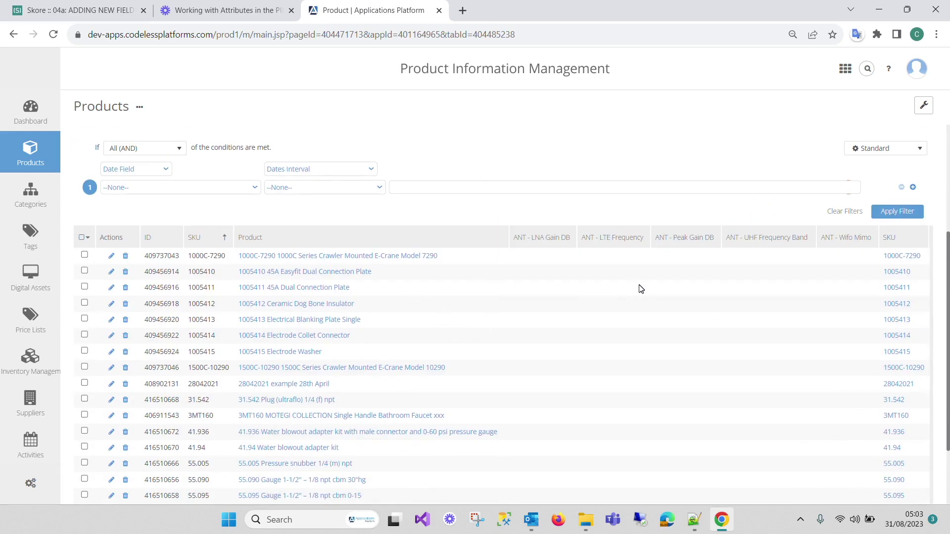
pyautogui.scroll(3, 324, 198)
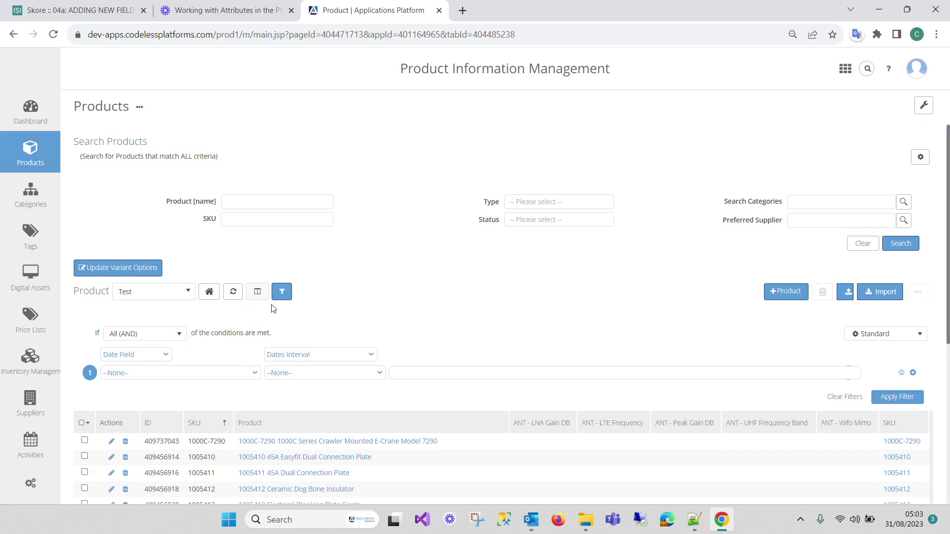
# Hide the filter conditions and export the Test product list as XLSX
pyautogui.click(279, 293)
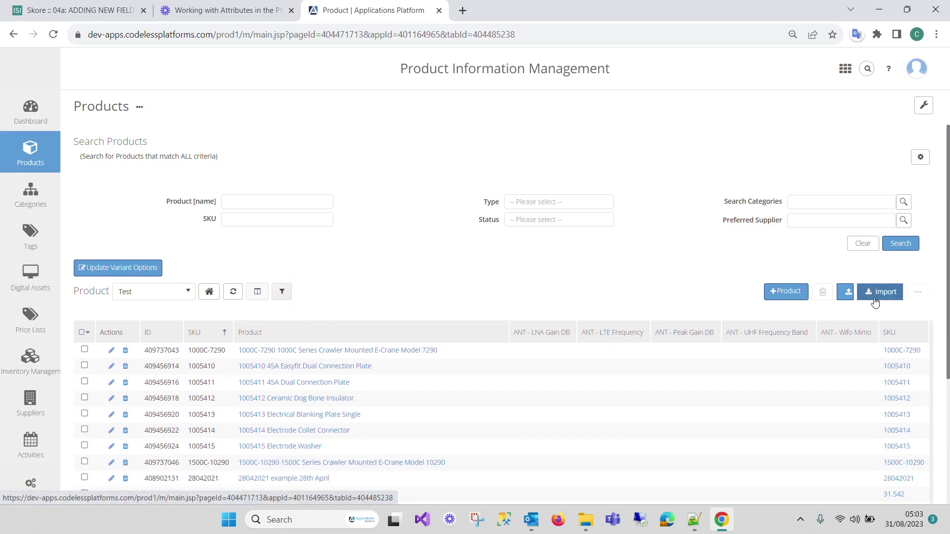
pyautogui.click(848, 295)
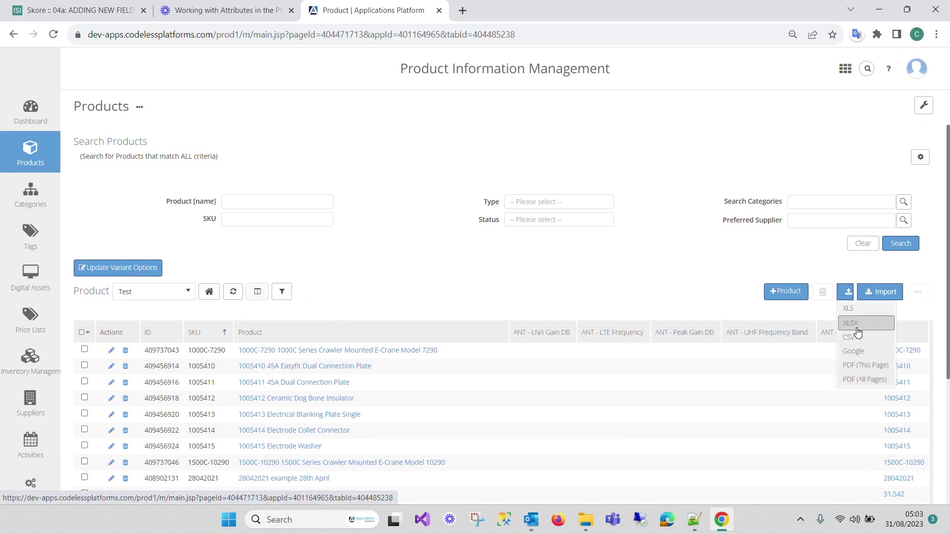
pyautogui.click(857, 325)
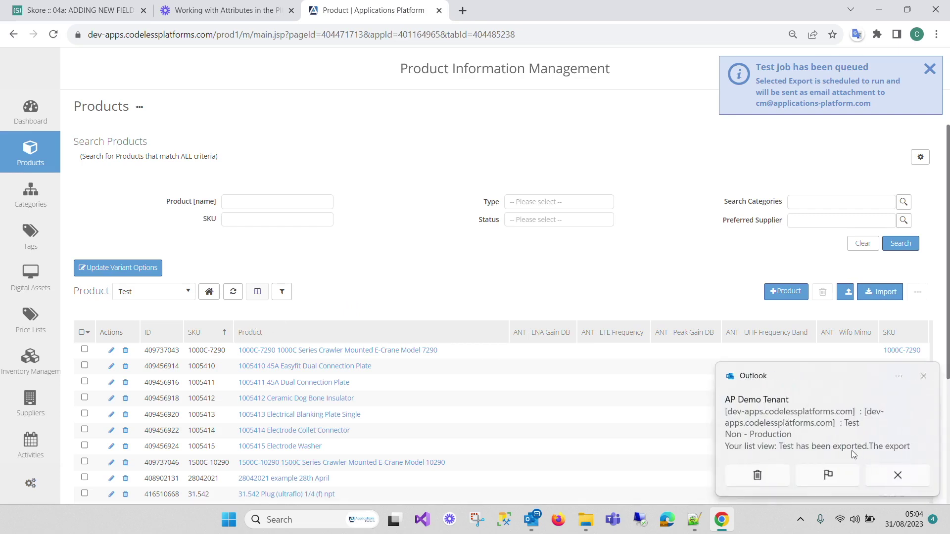
pyautogui.click(922, 378)
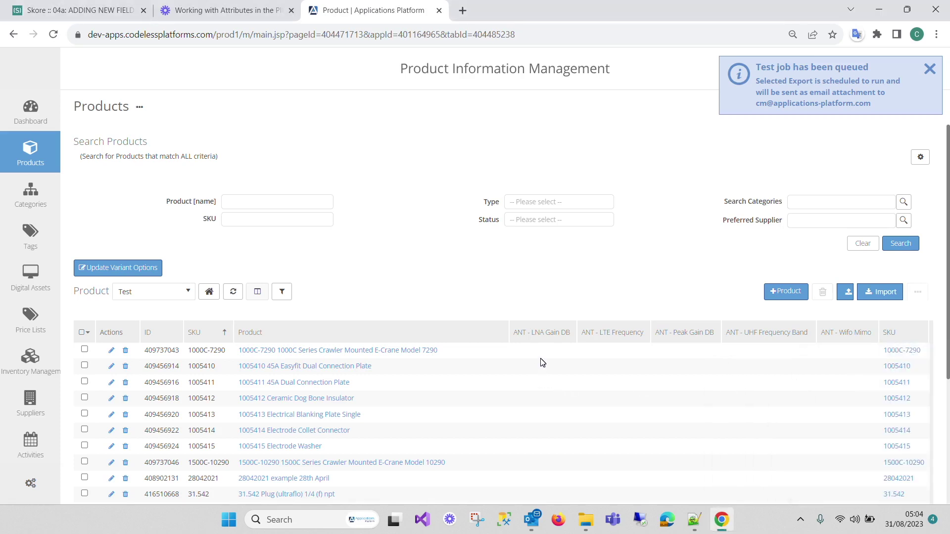
pyautogui.click(509, 356)
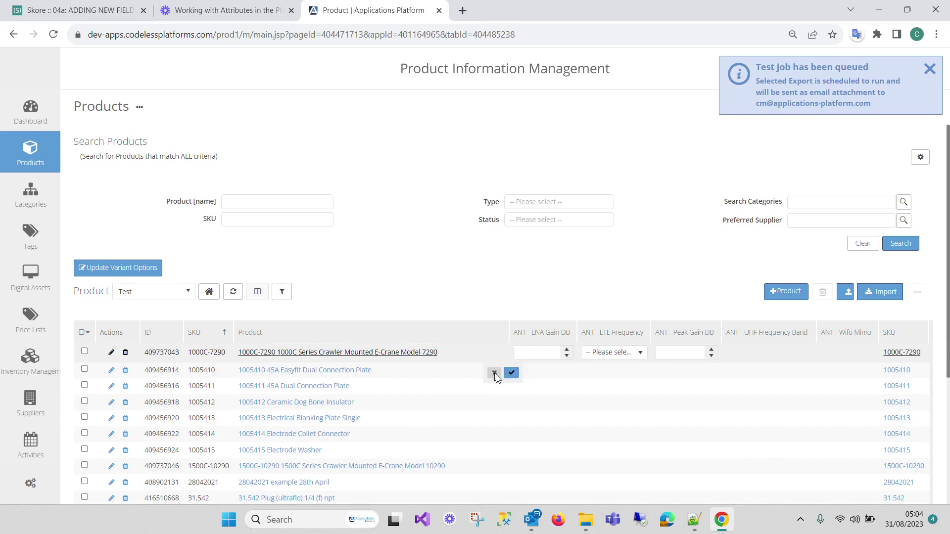
pyautogui.click(494, 374)
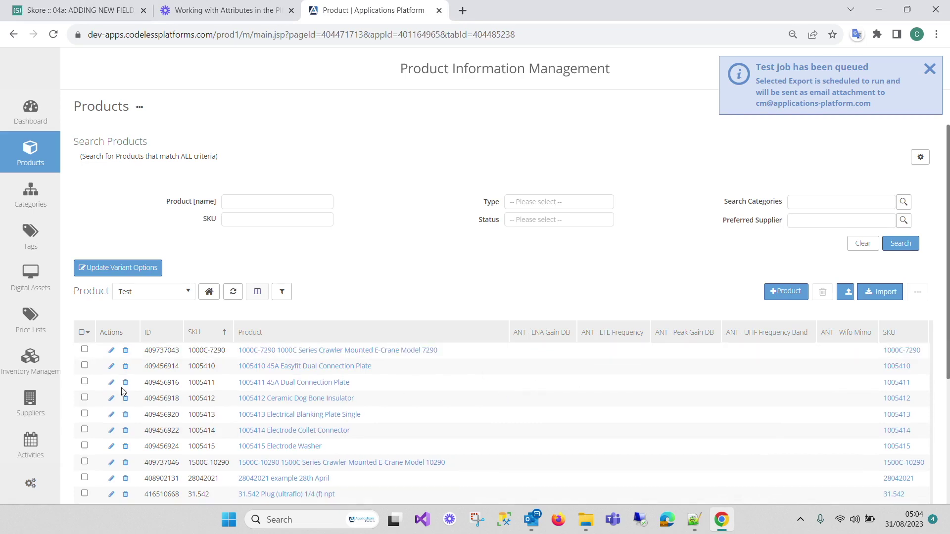
pyautogui.click(84, 350)
pyautogui.click(84, 365)
pyautogui.click(84, 381)
pyautogui.click(84, 398)
pyautogui.click(84, 382)
pyautogui.click(84, 365)
pyautogui.click(84, 349)
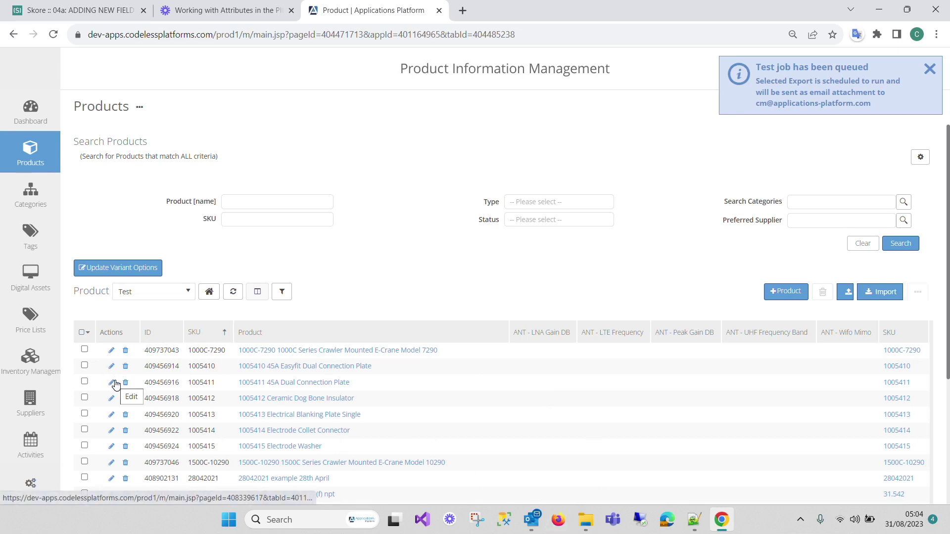
# Review the 'Update existing records' import option and Unique Field choices, then return to Skore's Creating Views
pyautogui.click(884, 294)
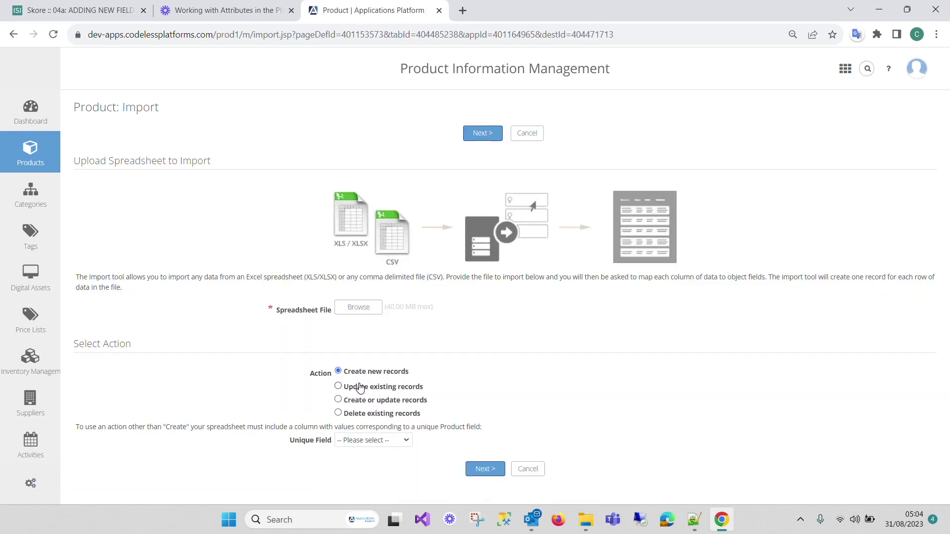
pyautogui.click(359, 388)
pyautogui.click(369, 441)
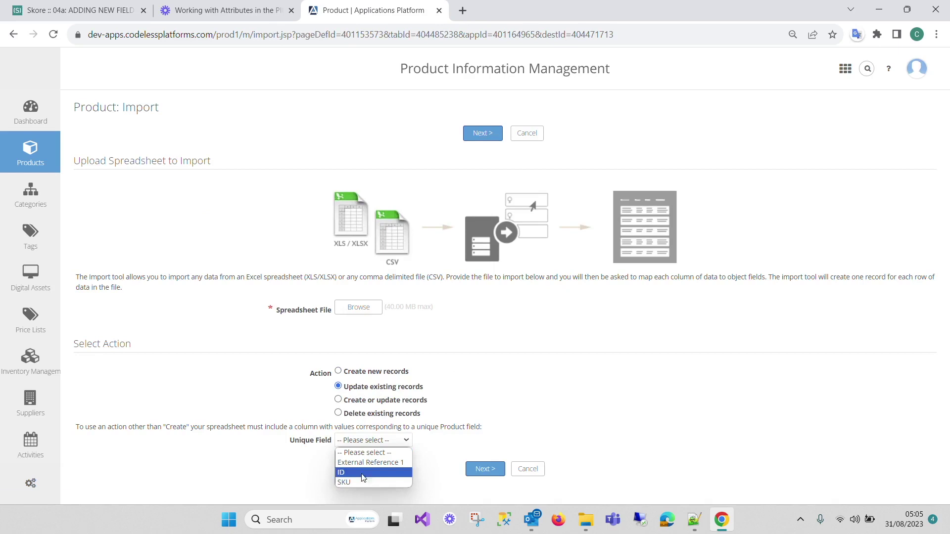
pyautogui.click(646, 366)
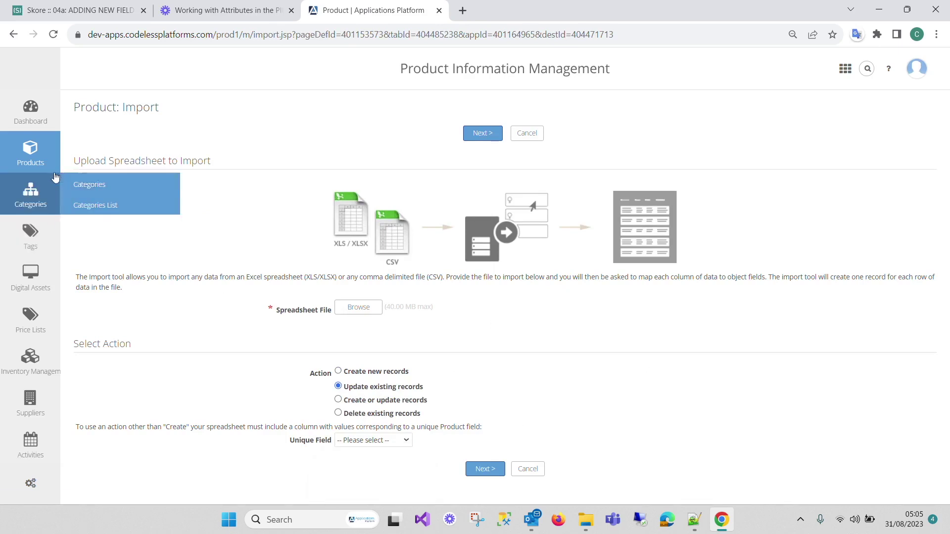
pyautogui.click(13, 35)
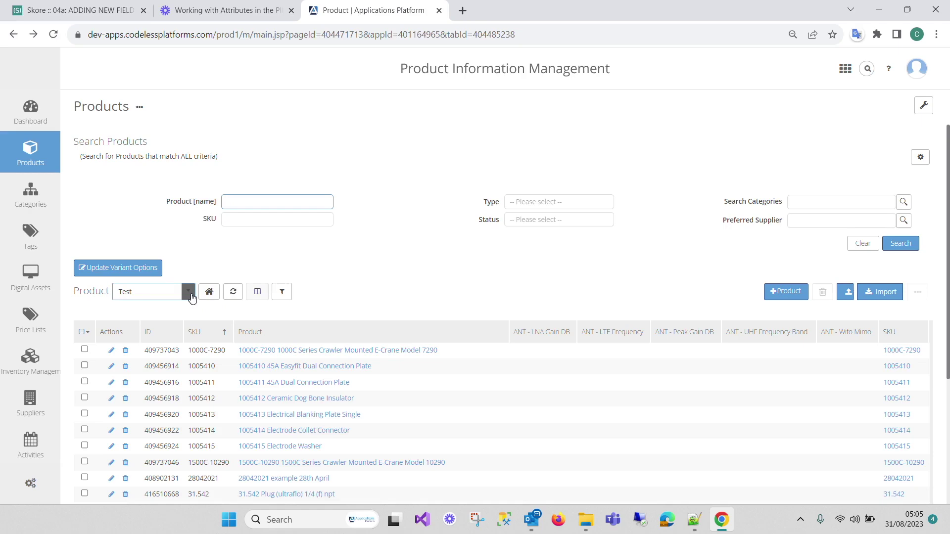
pyautogui.click(94, 10)
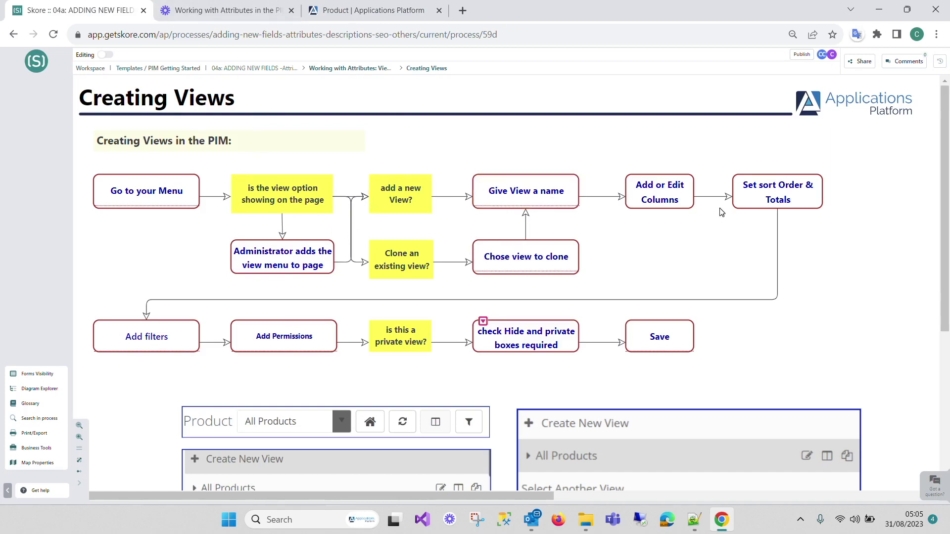
pyautogui.scroll(-3, 720, 212)
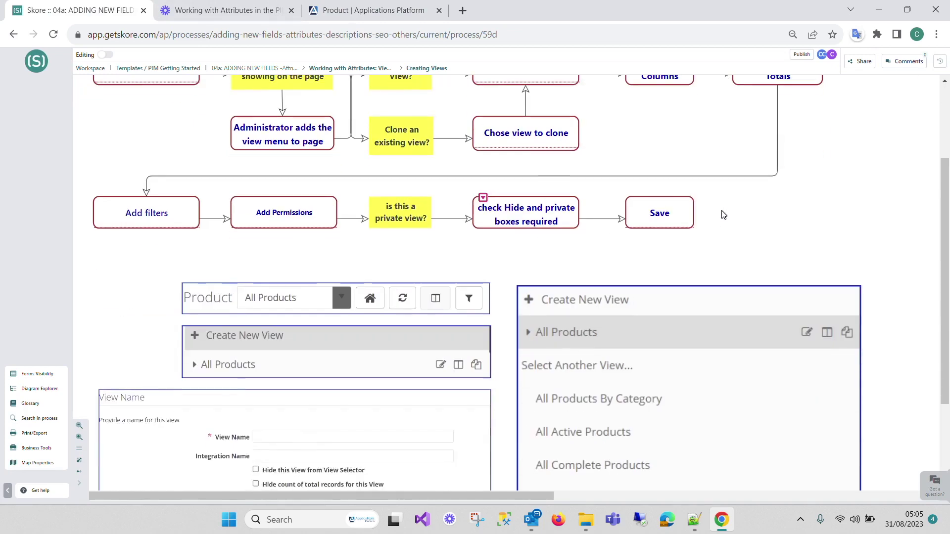
pyautogui.scroll(-3, 723, 215)
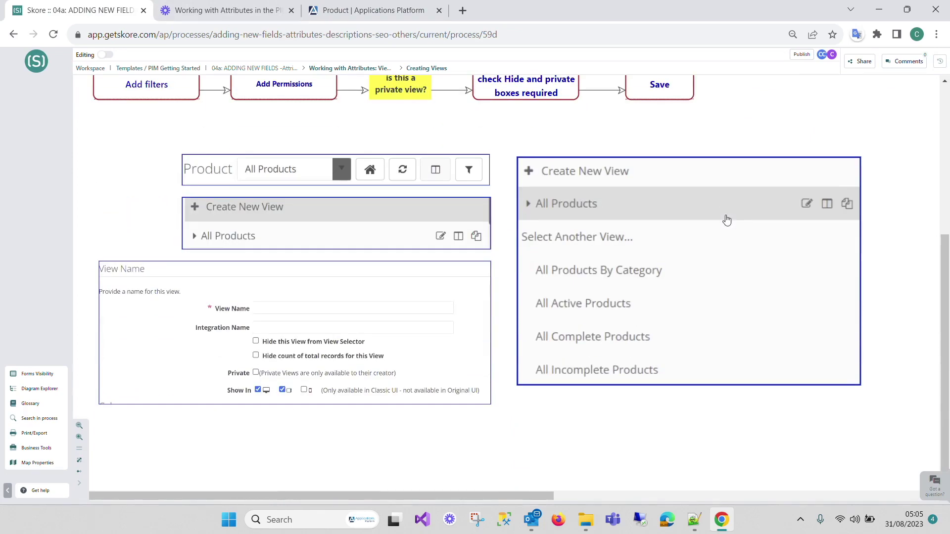
pyautogui.scroll(1, 726, 219)
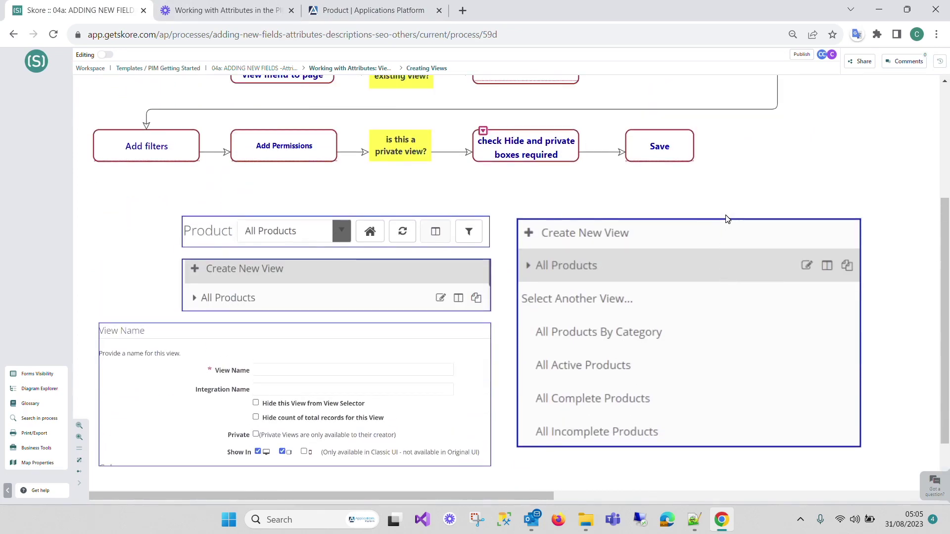